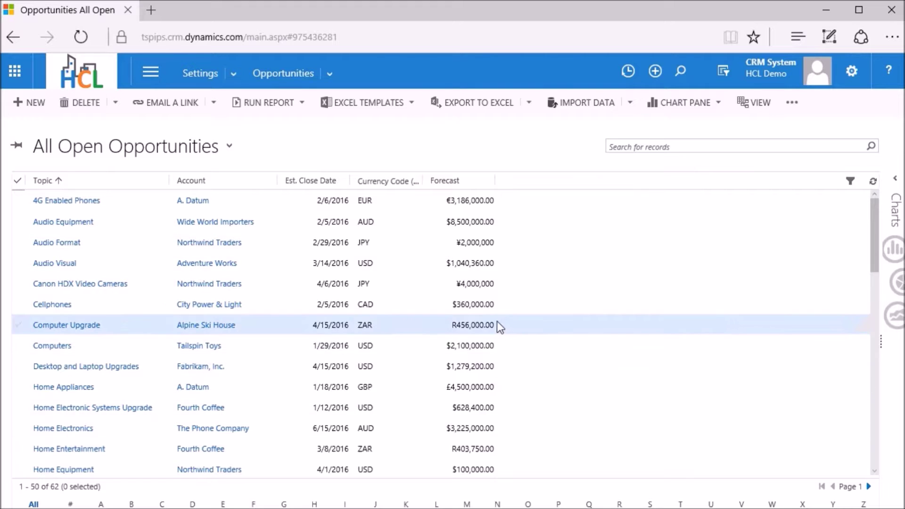
- Scroll down through the All Open Opportunities list in Dynamics CRM
scroll(497, 325, down, 6)
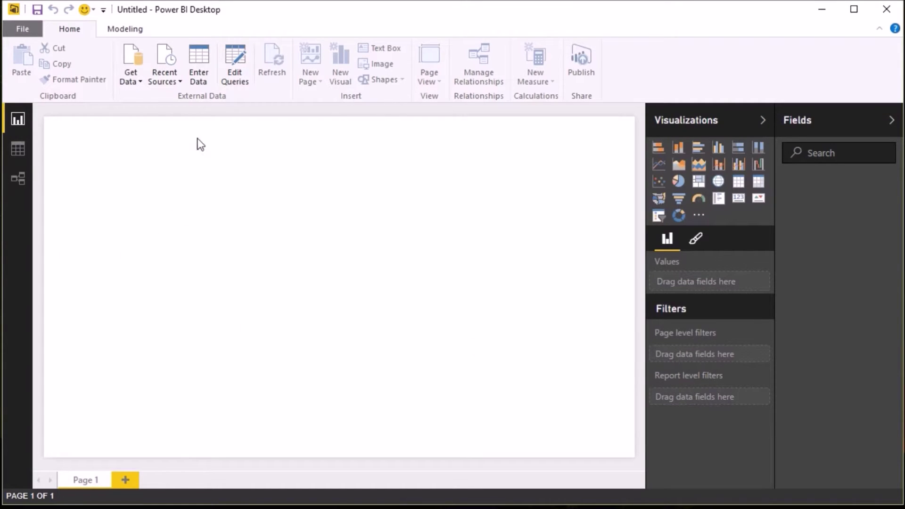
- Connect to Dynamics CRM Online using the tspips OrganizationData.svc OData service URL
click(134, 58)
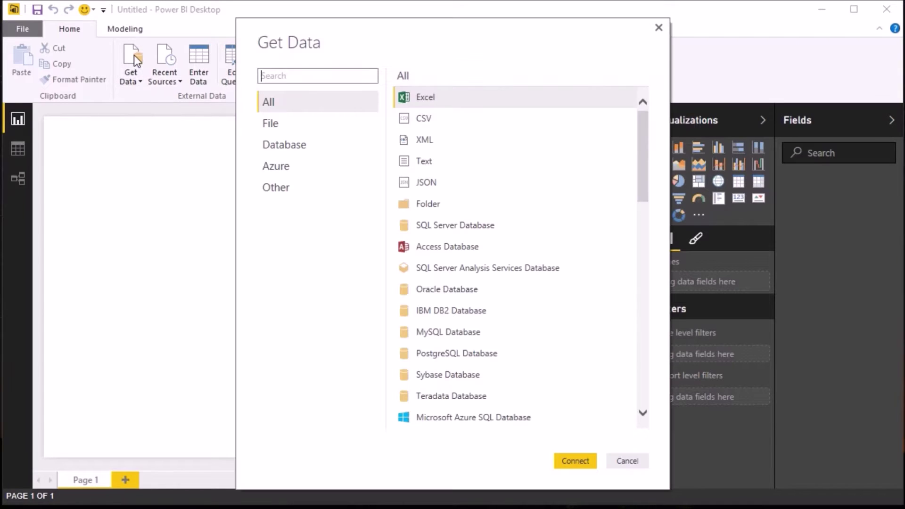
click(280, 188)
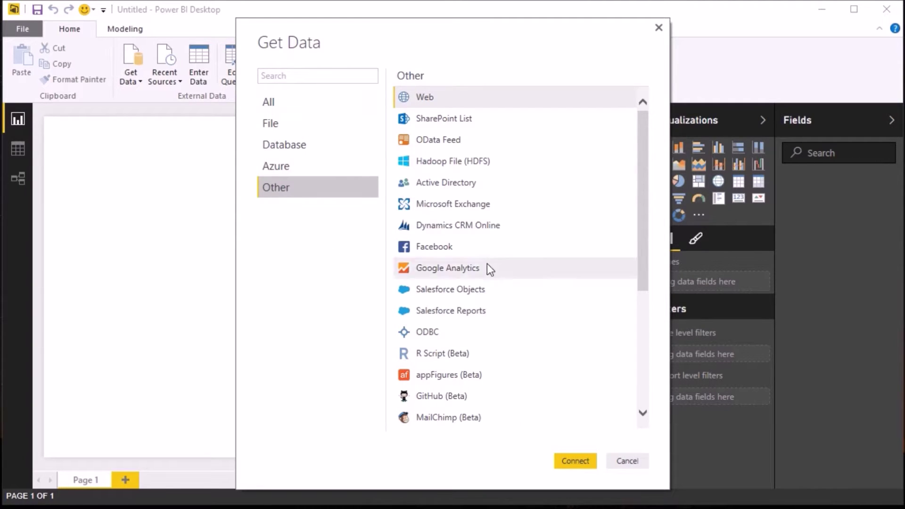
click(480, 227)
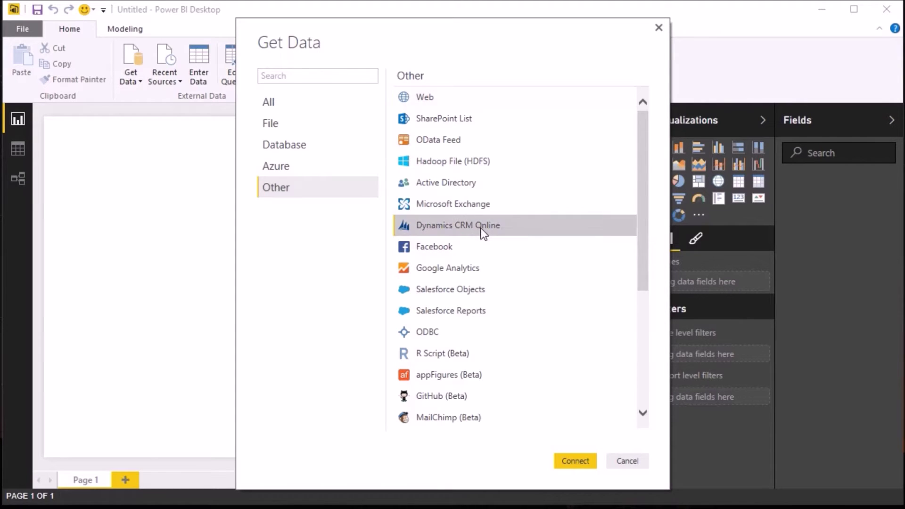
click(575, 461)
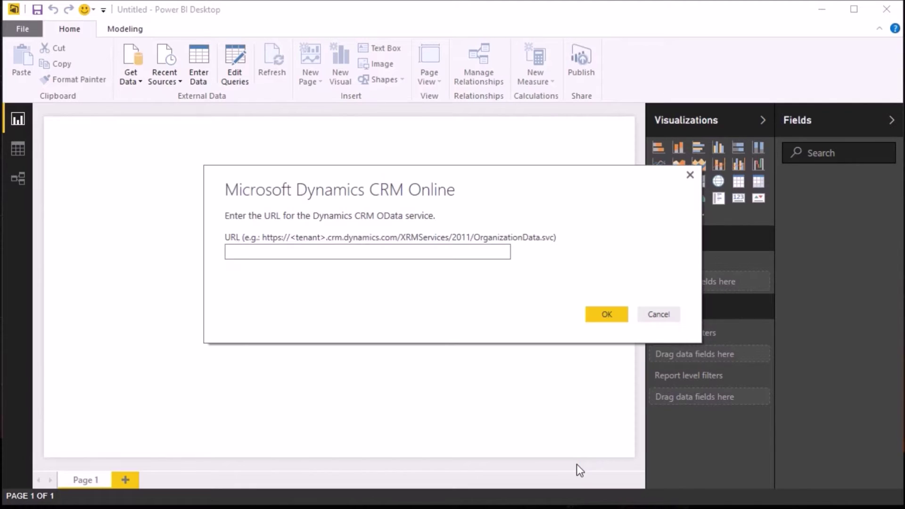
text(https://tspips.crm.dynamics)
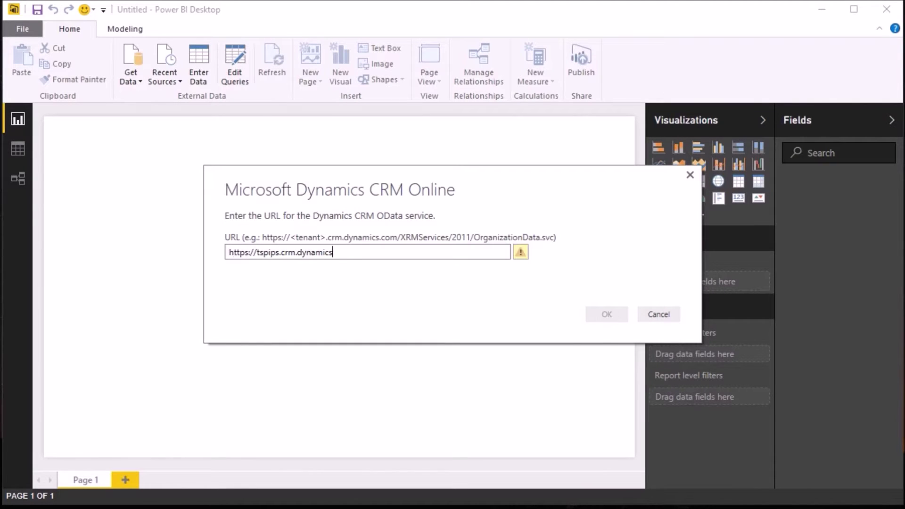
text(.com/XRMServices/2011/Organiz)
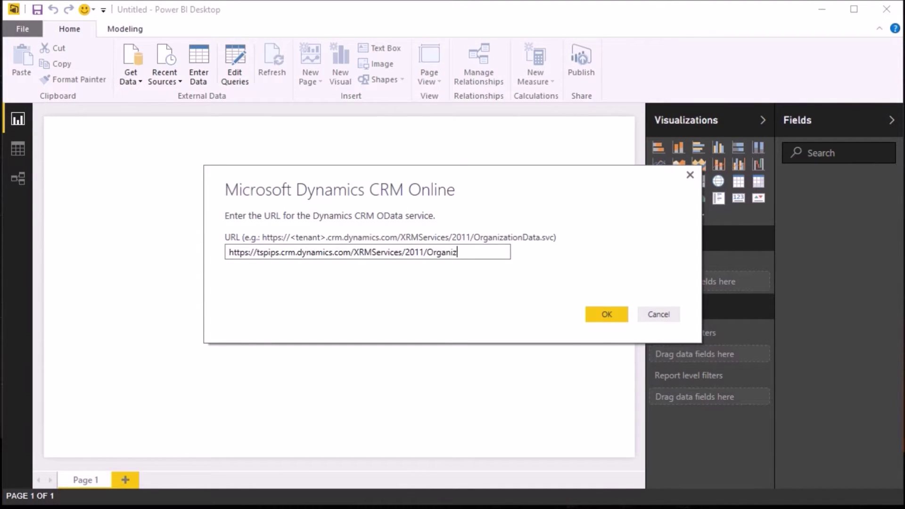
text(ationData.svc)
click(606, 314)
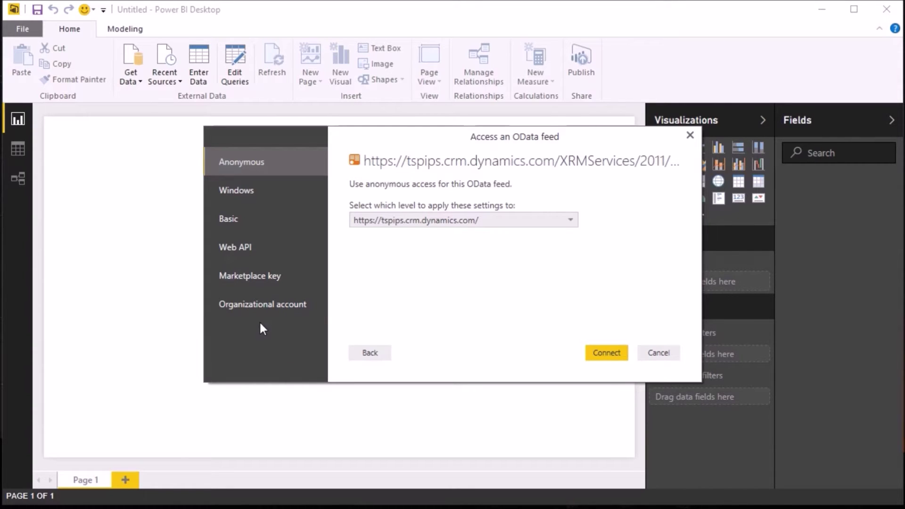
- Sign in with an organizational work account's e-mail and password, then connect to the feed
click(255, 315)
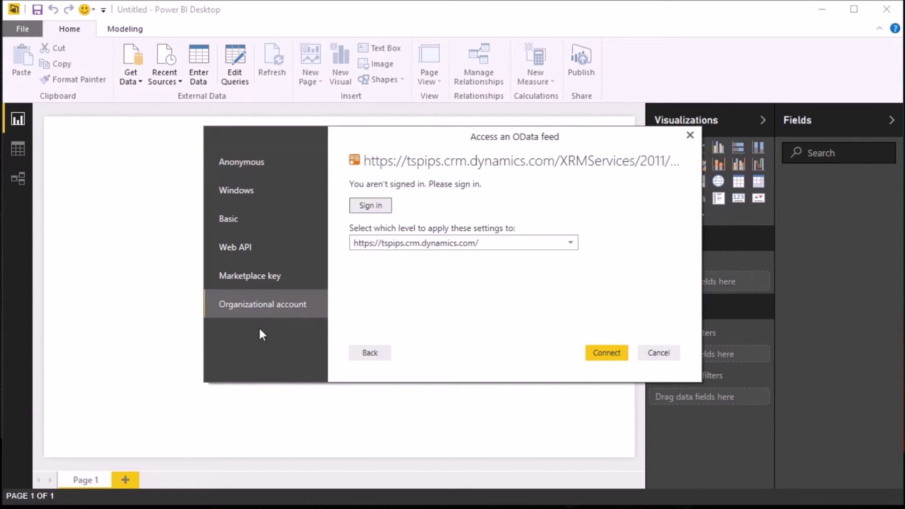
click(369, 210)
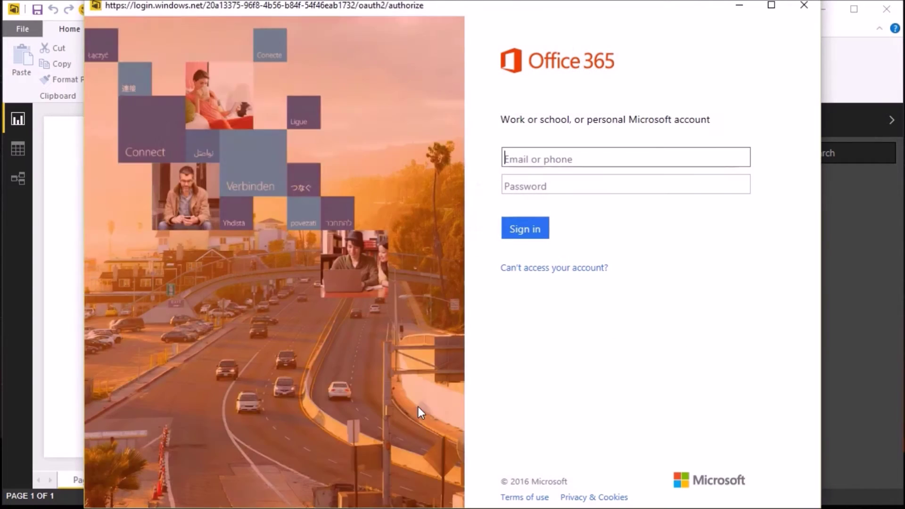
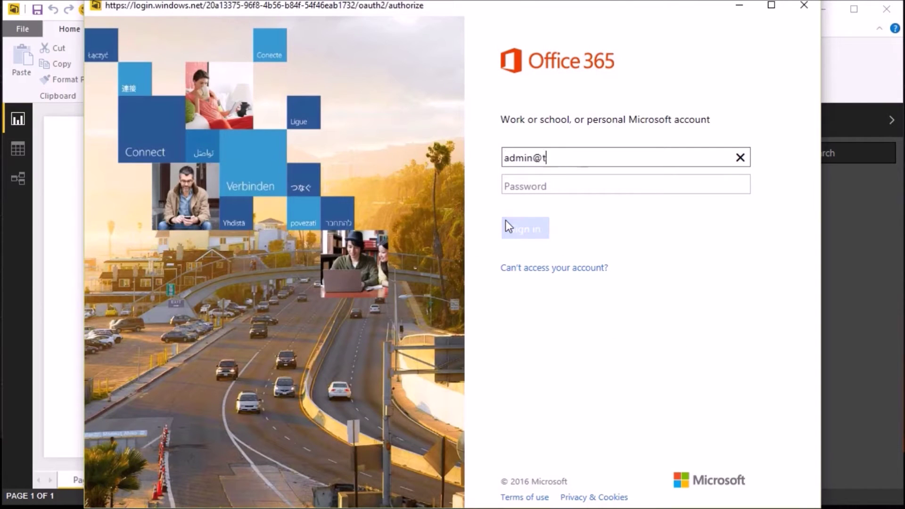
key(Tab)
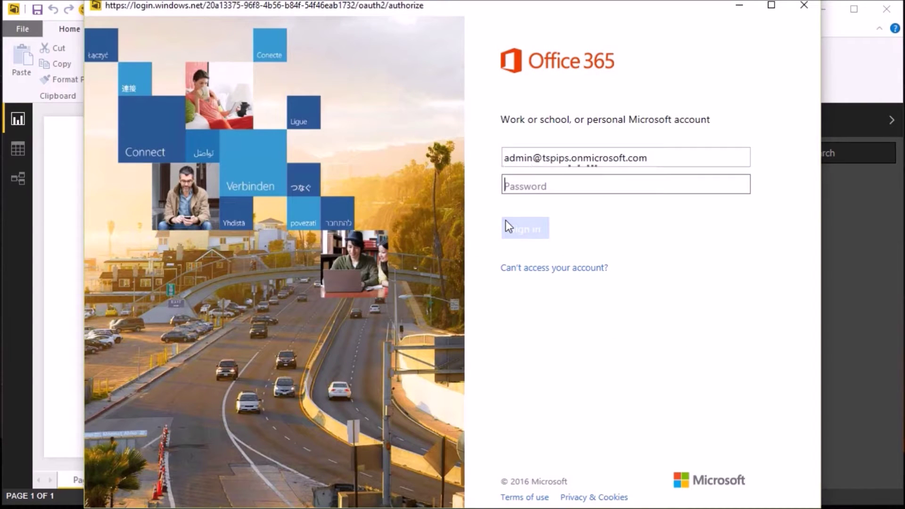
click(576, 184)
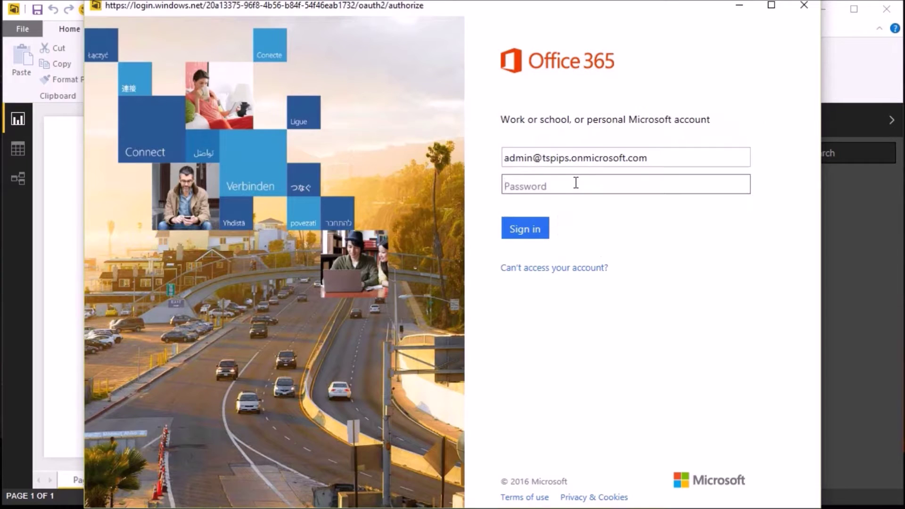
text(••••••••••)
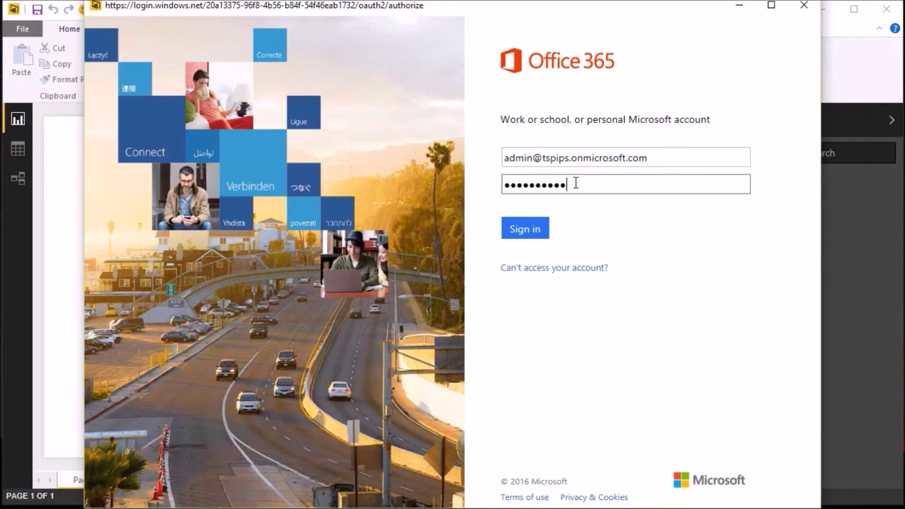
key(Return)
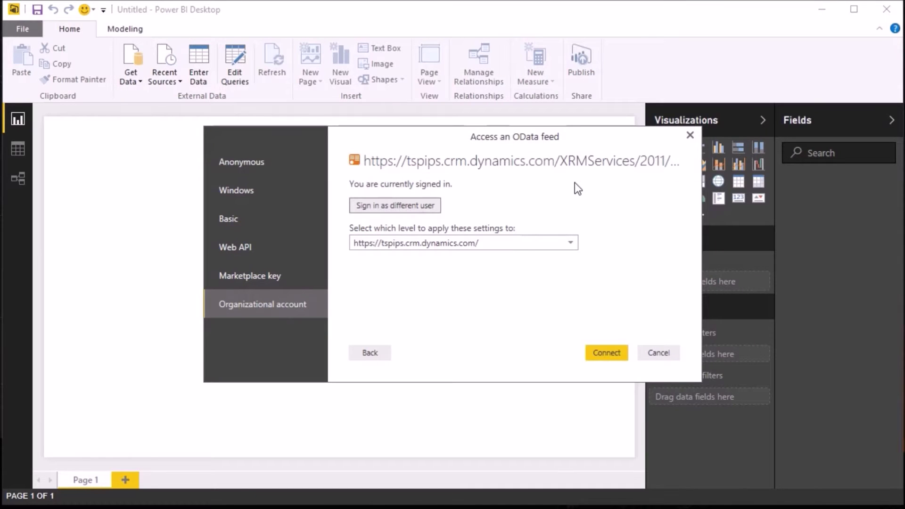
click(618, 354)
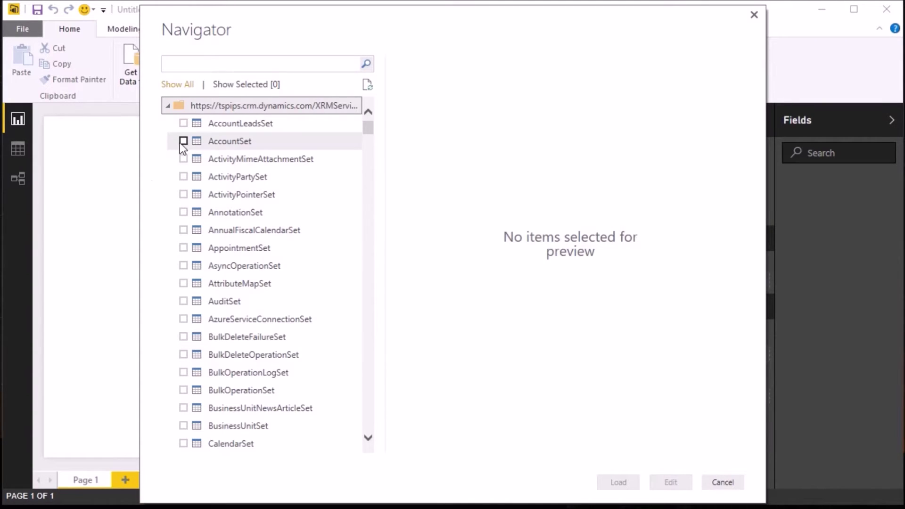
- Select AccountSet, OpportunitySet and TransactionCurrencySet in Navigator and open them in Query Editor
click(182, 141)
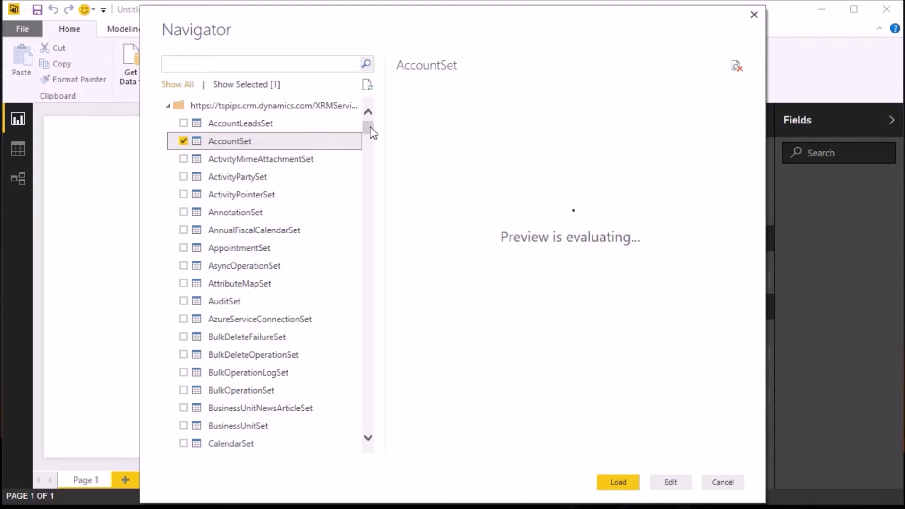
drag(372, 133, 363, 332)
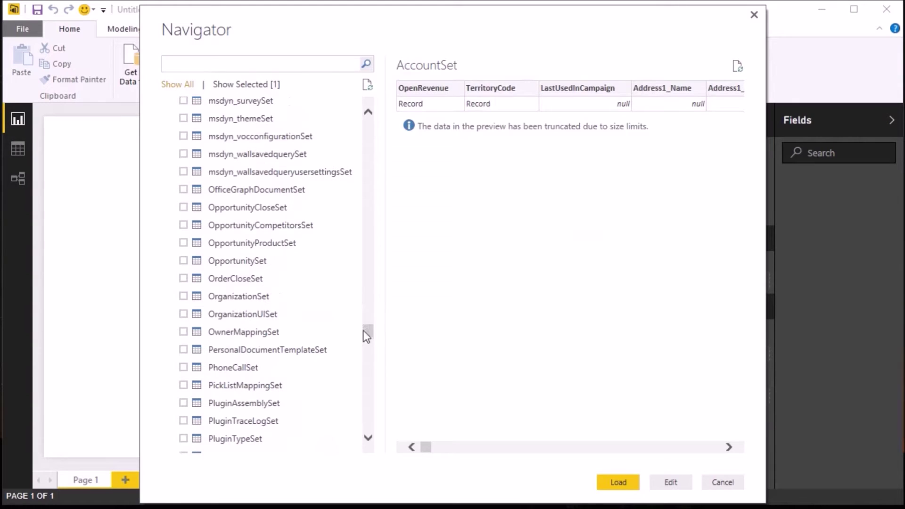
click(183, 260)
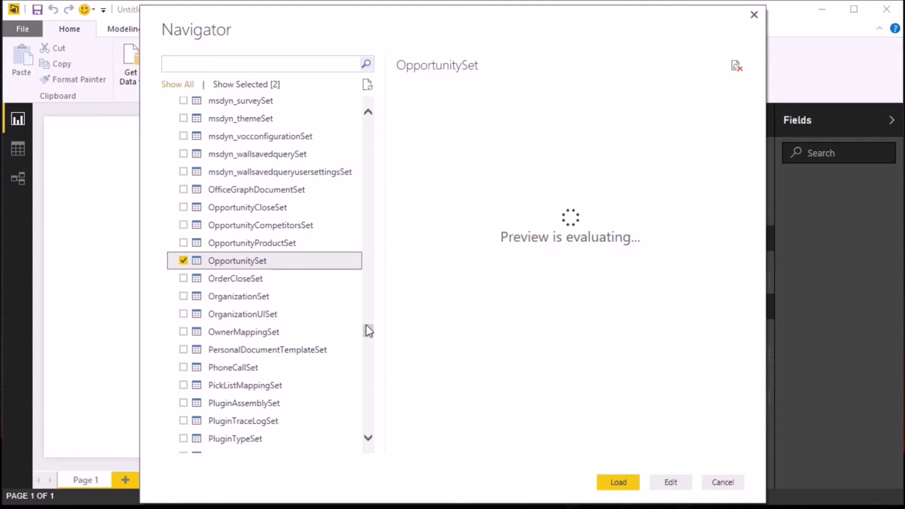
drag(367, 327, 368, 404)
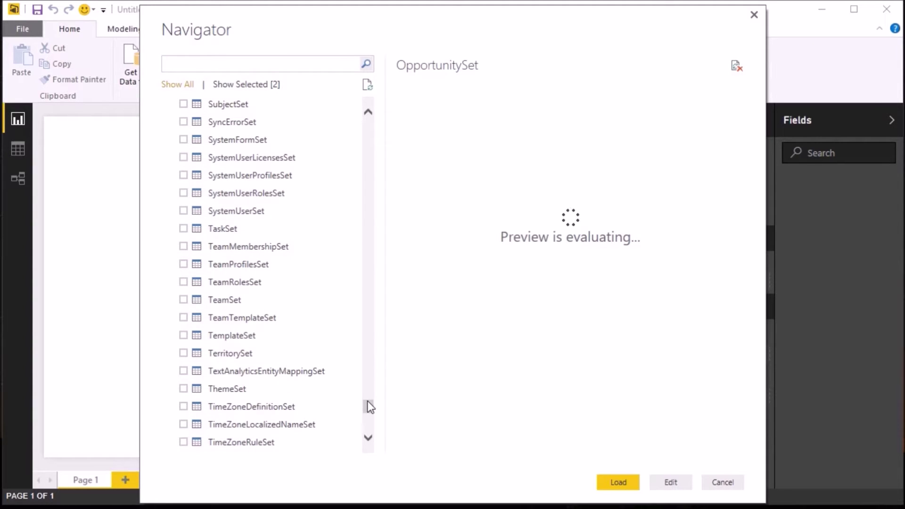
drag(366, 400, 364, 399)
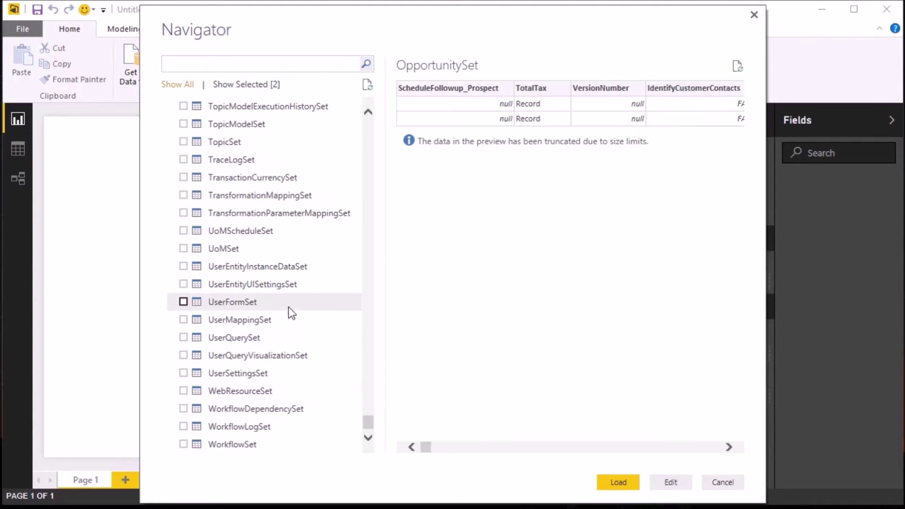
click(184, 177)
click(183, 178)
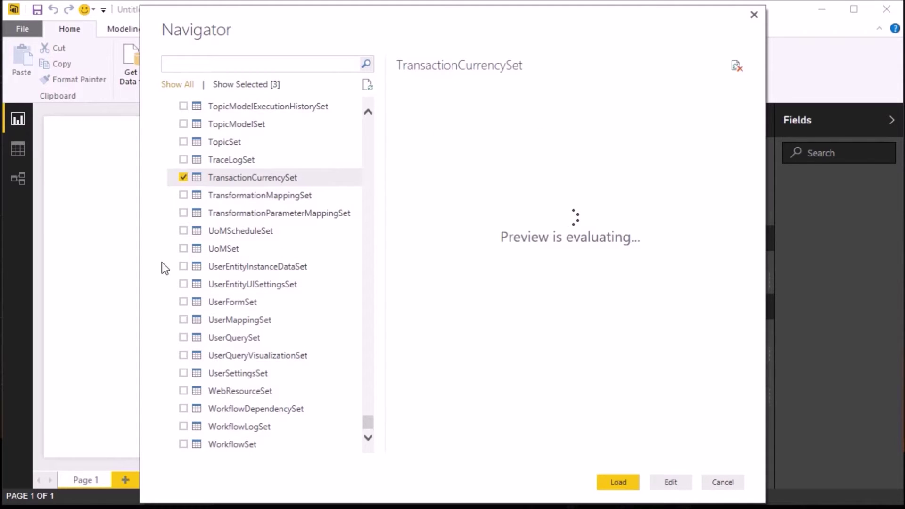
click(678, 482)
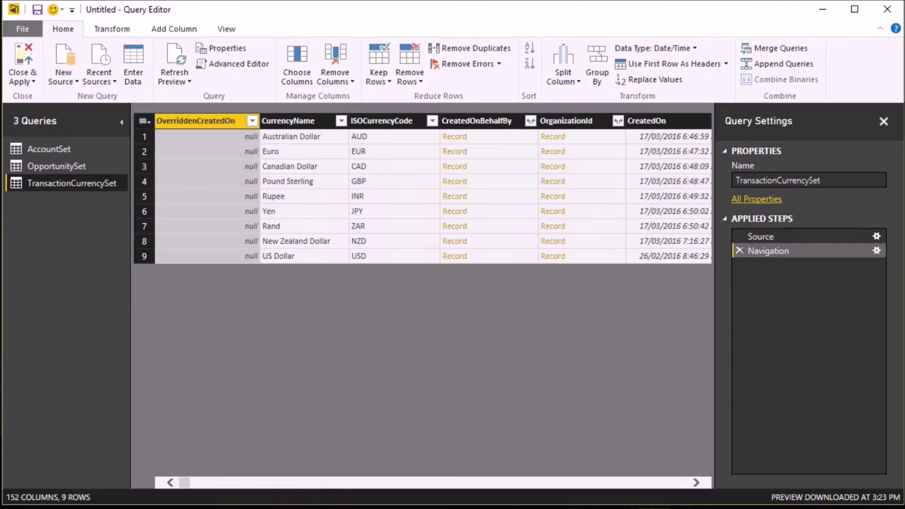
- Keep only the chosen currency columns and rename CurrencyName to Currency
click(193, 122)
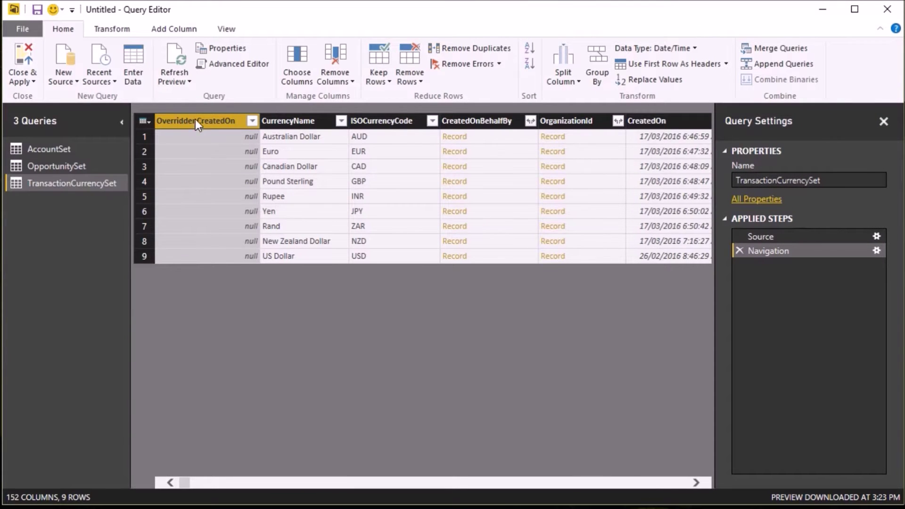
click(330, 57)
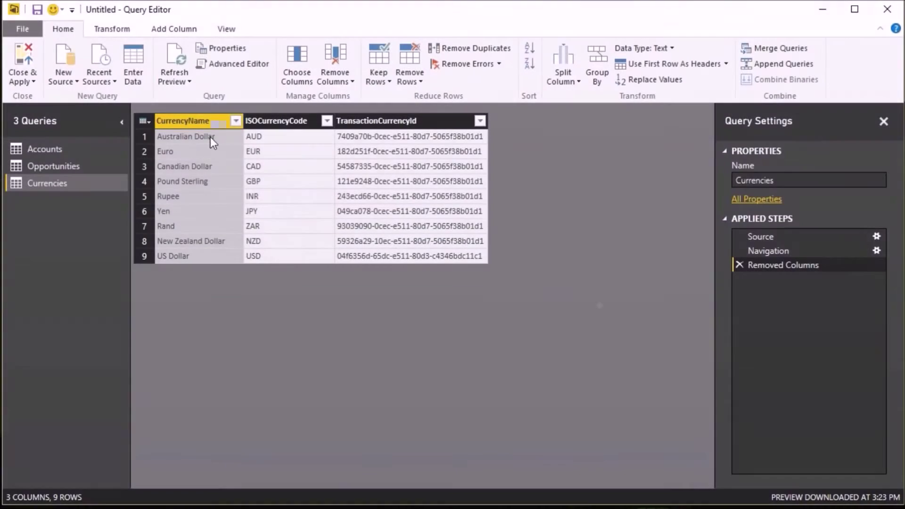
double_click(211, 122)
click(221, 125)
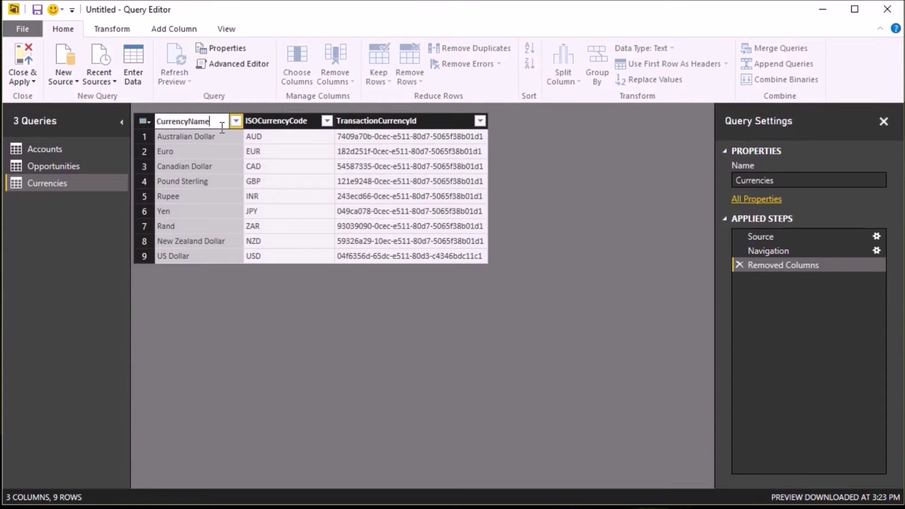
key(BackSpace)
key(BackSpace)
key(BackSpace)
key(BackSpace)
key(Return)
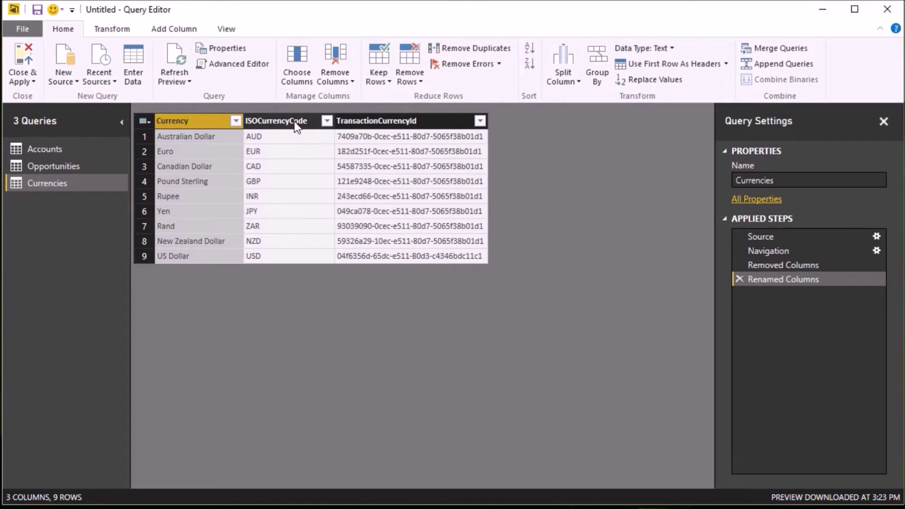
- Rename ISOCurrencyCode to Currency Code and TransactionCurrencyId to CurrencyId, moving CurrencyId first
double_click(294, 121)
click(288, 120)
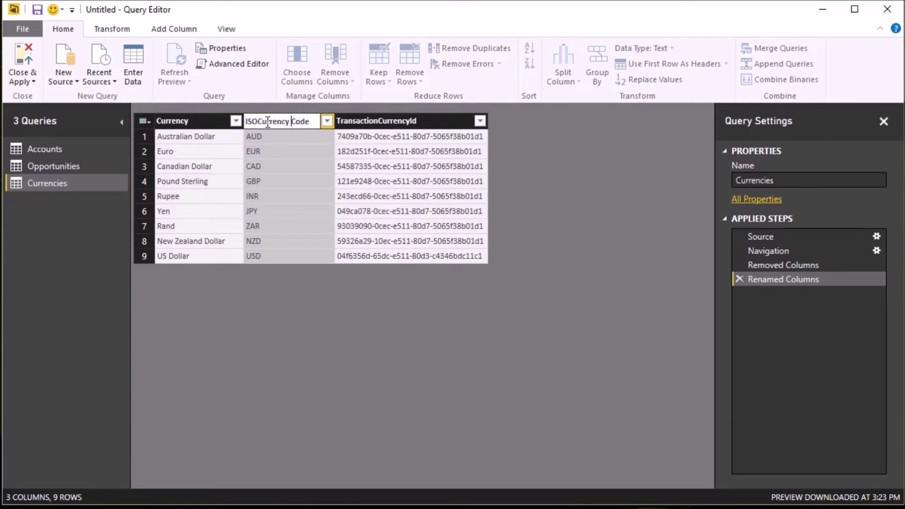
key(Home)
key(Delete)
key(Delete)
key(Delete)
click(401, 122)
double_click(374, 121)
click(371, 121)
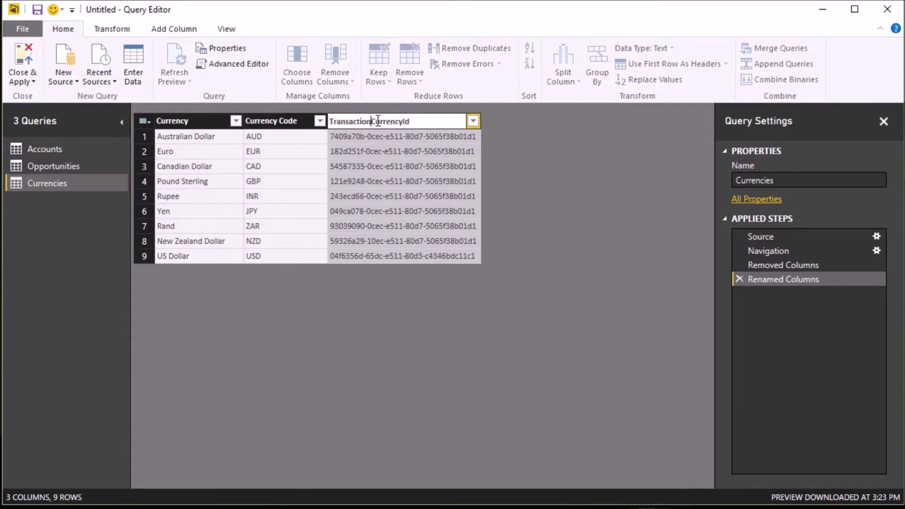
key(BackSpace)
key(BackSpace)
key(BackSpace)
key(BackSpace)
key(BackSpace)
key(BackSpace)
key(BackSpace)
key(BackSpace)
key(BackSpace)
key(BackSpace)
key(Return)
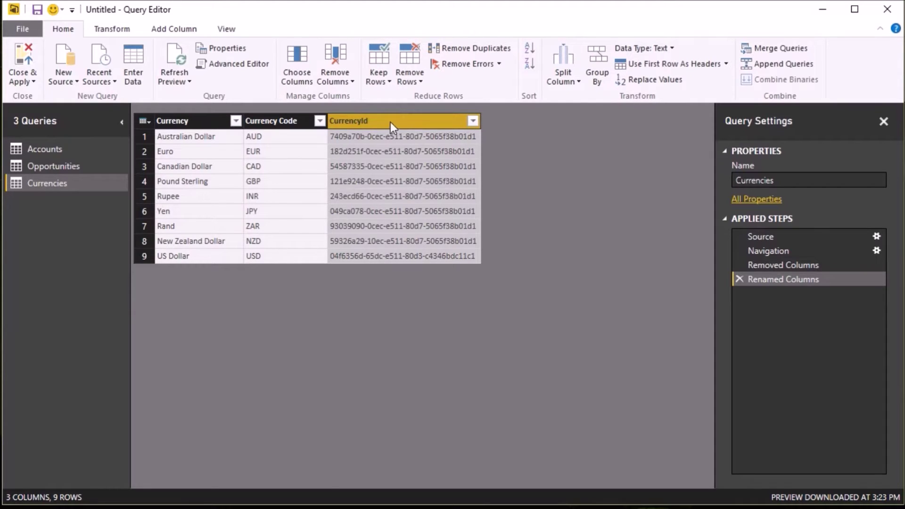
drag(390, 122, 216, 123)
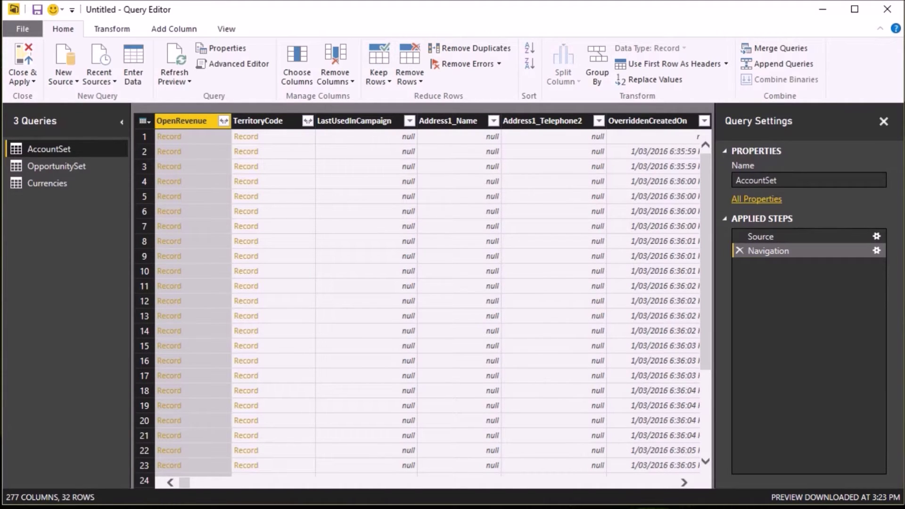
- Replace AccountSet's M code in Advanced Editor to keep only AccountId, Account and Country
click(244, 65)
drag(202, 198, 49, 149)
key(ctrl+v)
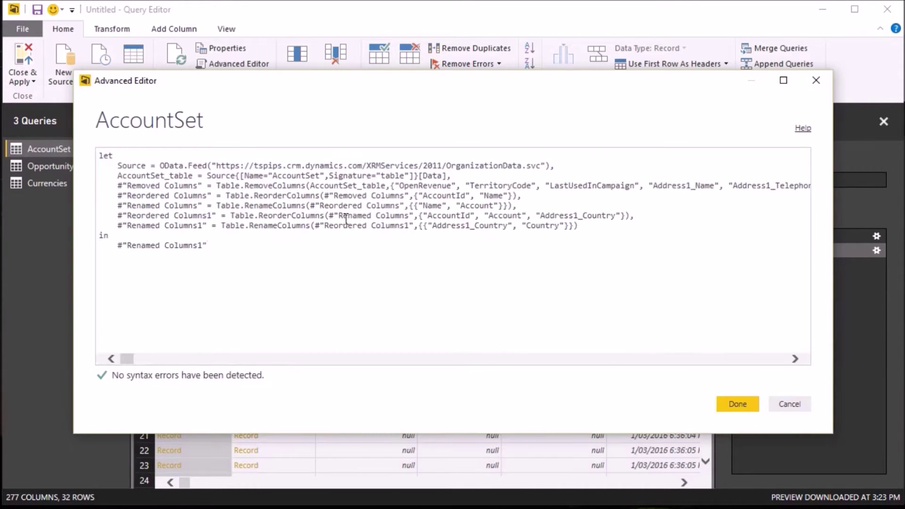
click(735, 404)
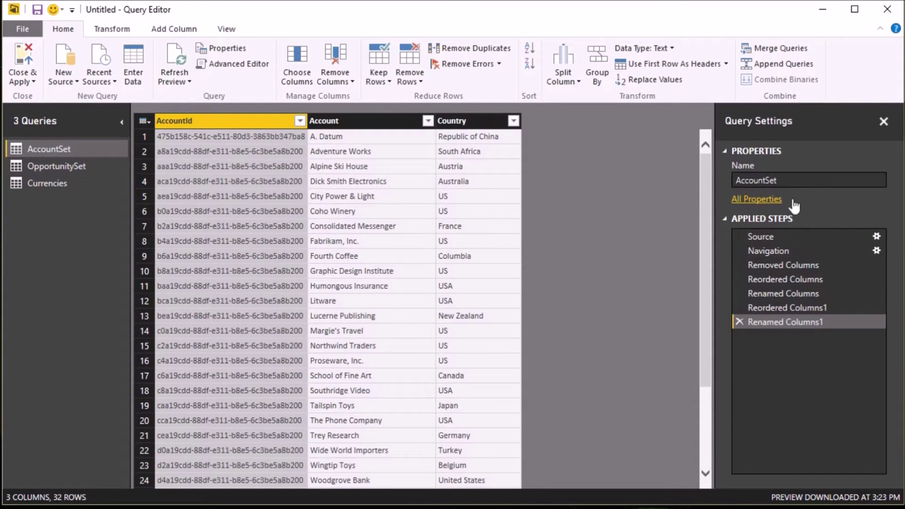
- Rename the AccountSet query to Accounts
click(793, 184)
key(BackSpace)
key(BackSpace)
key(BackSpace)
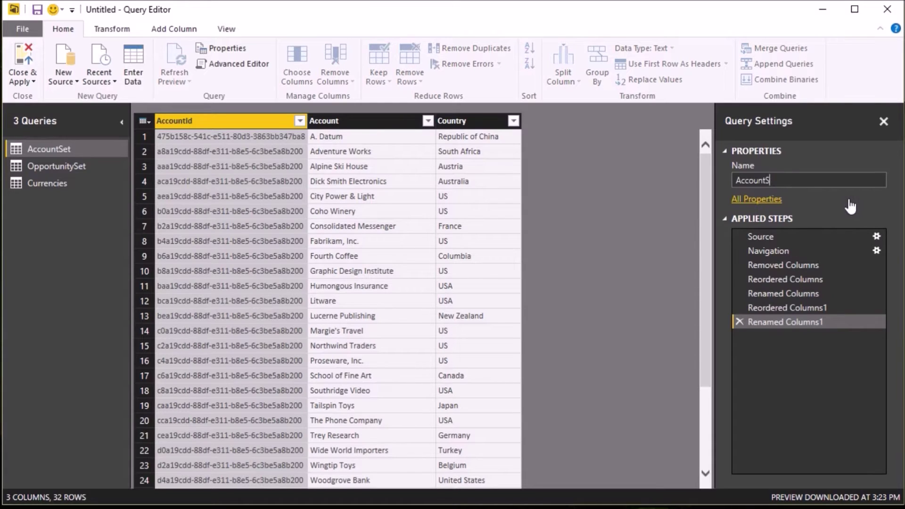
text(s)
key(Return)
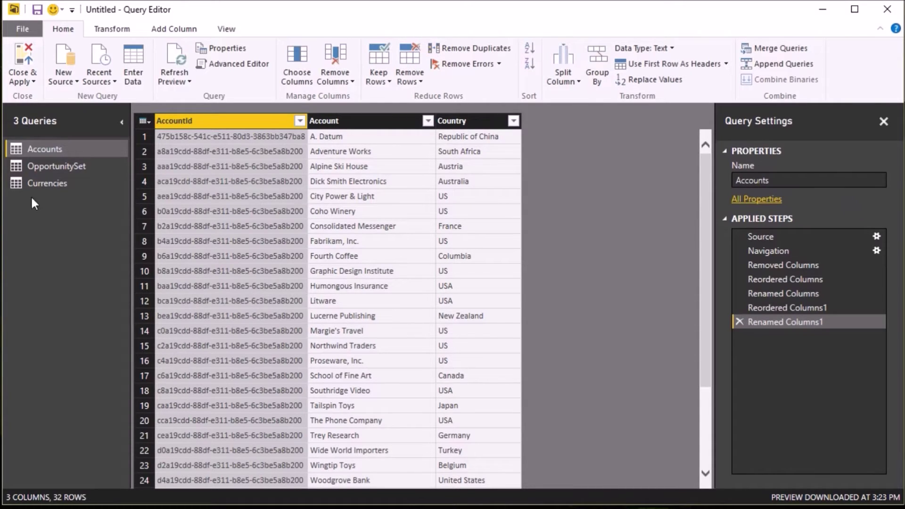
click(39, 171)
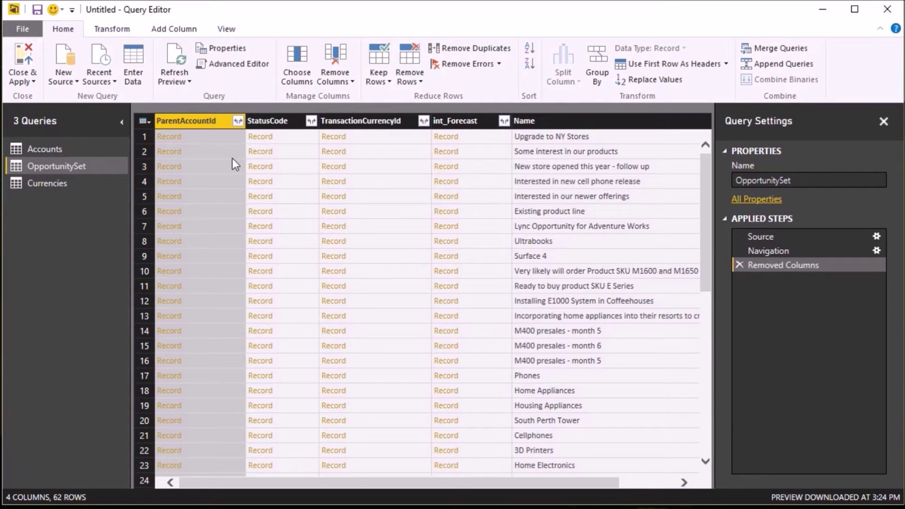
- Expand ParentAccountId to only its Id and StatusCode to its Value
click(238, 124)
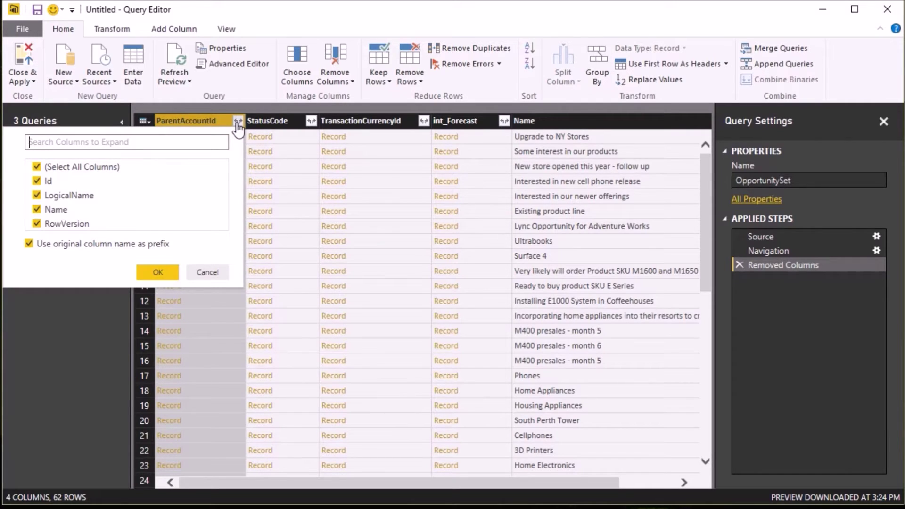
click(34, 166)
click(42, 182)
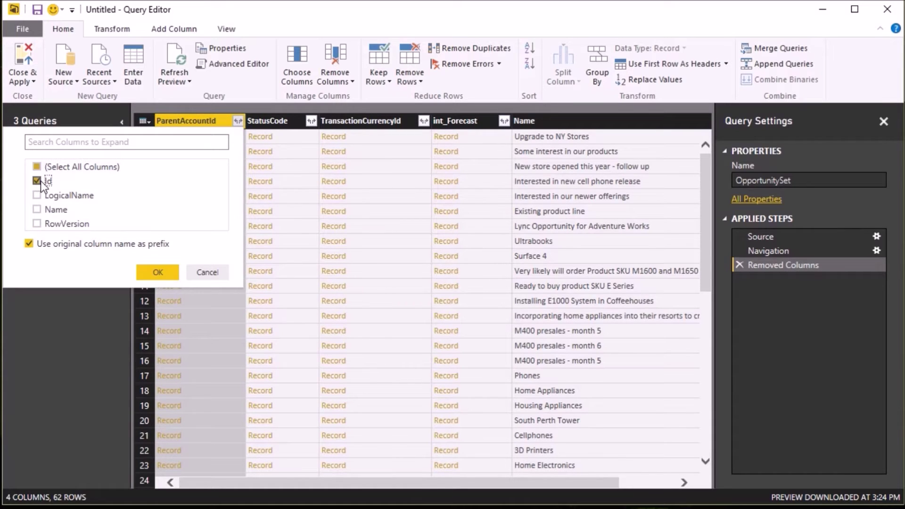
click(148, 271)
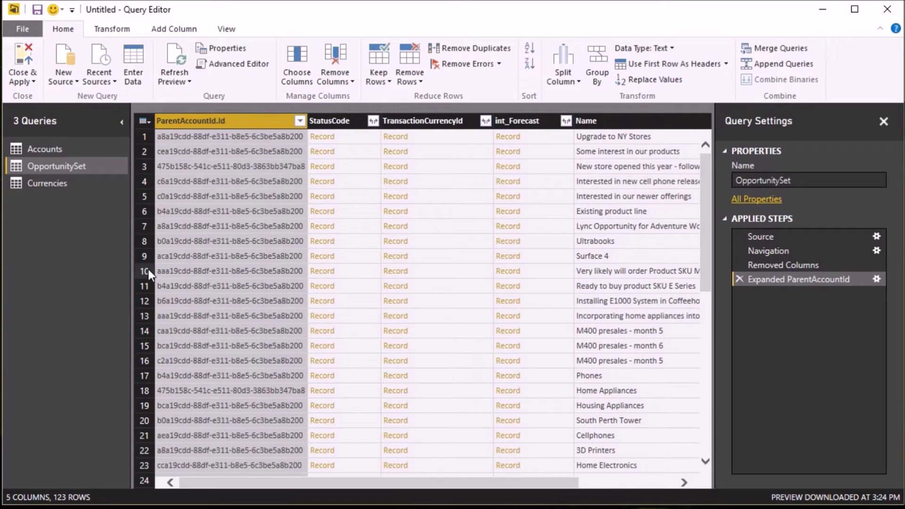
click(373, 122)
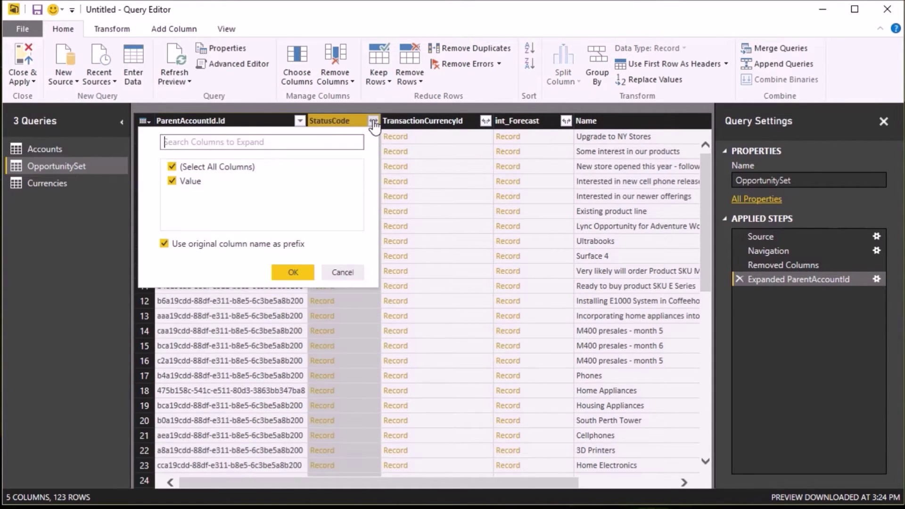
click(293, 272)
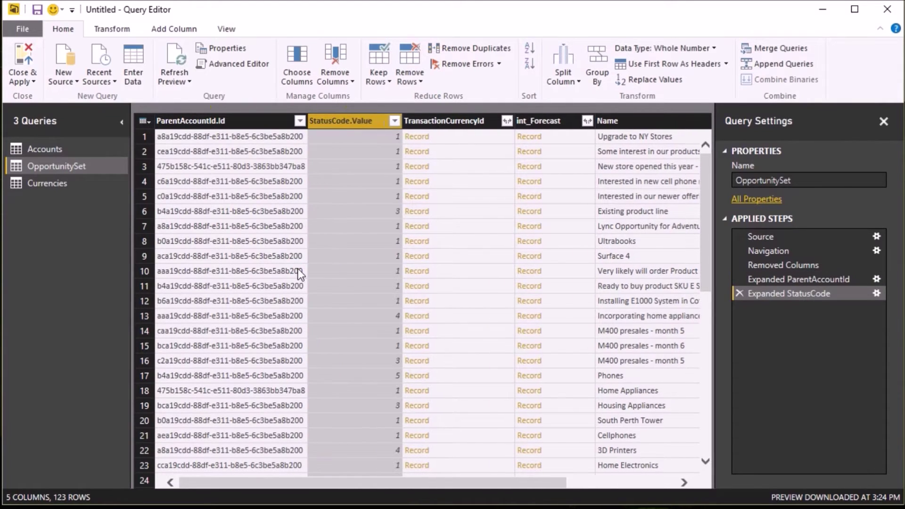
- Expand TransactionCurrencyId to only its Id and int_Forecast to its Value
click(510, 122)
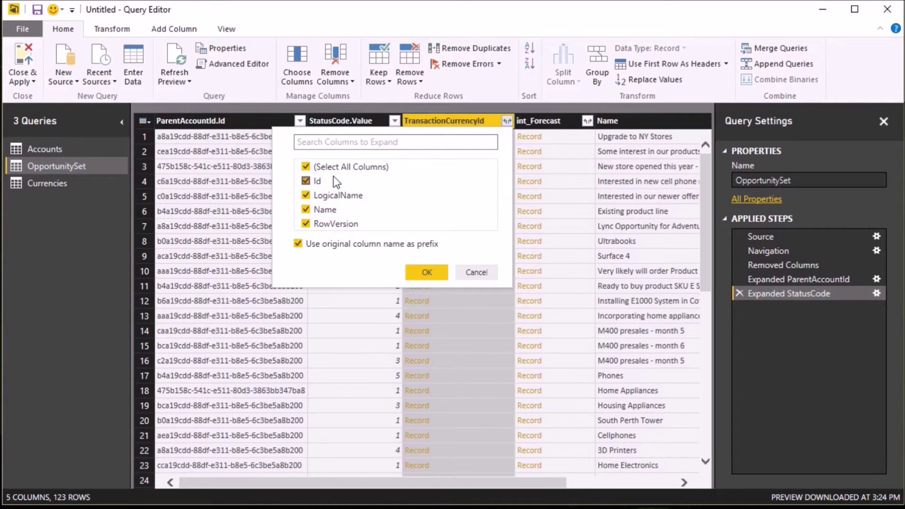
click(306, 167)
click(307, 182)
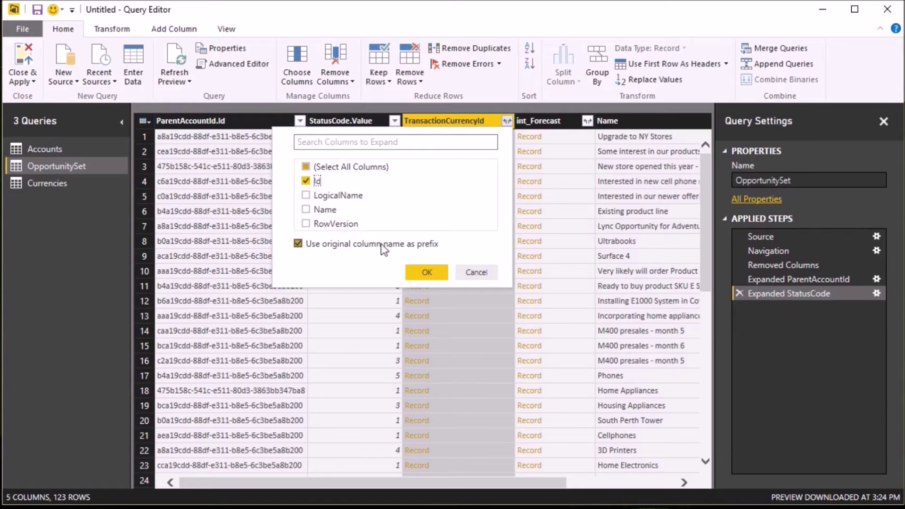
click(411, 275)
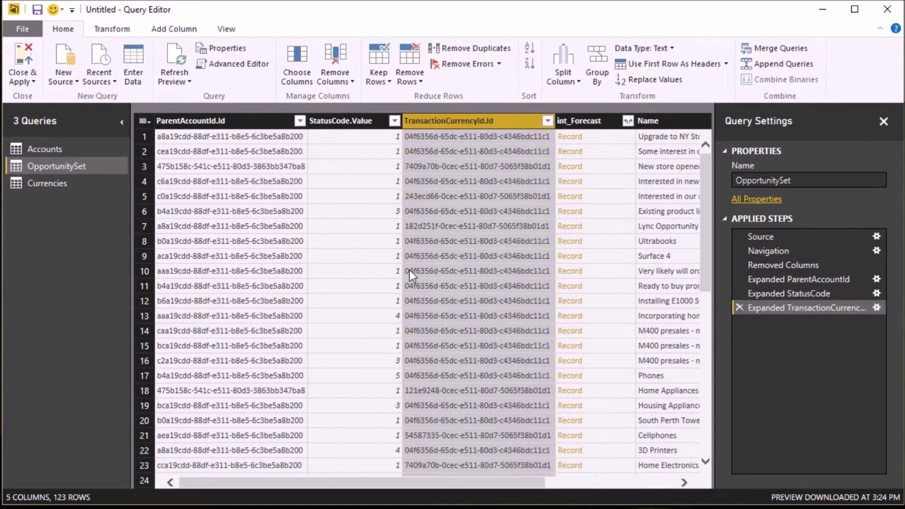
click(628, 121)
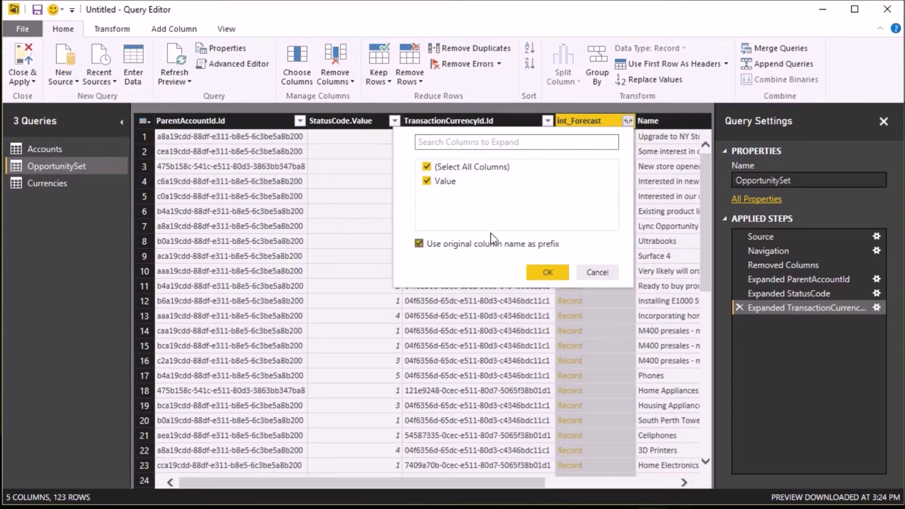
click(548, 274)
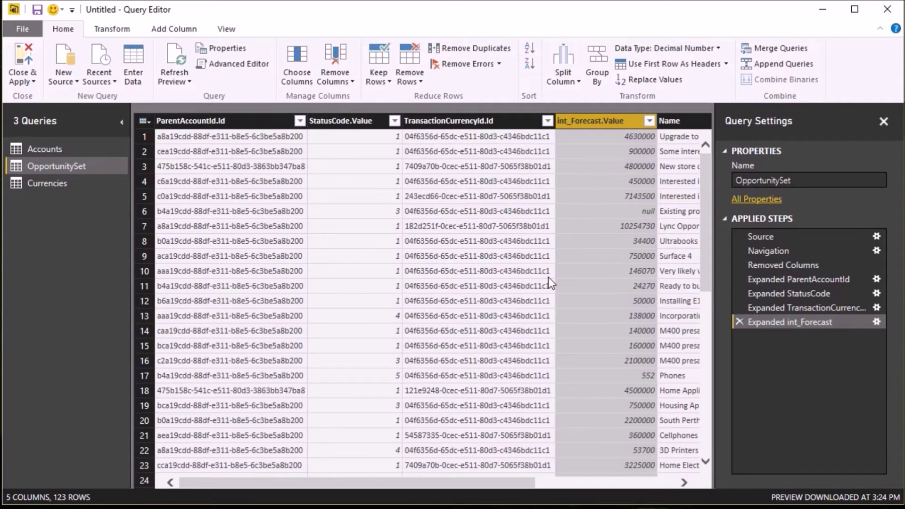
- Filter OpportunitySet to StatusCode.Value equals 1, then remove the StatusCode.Value column
right_click(365, 136)
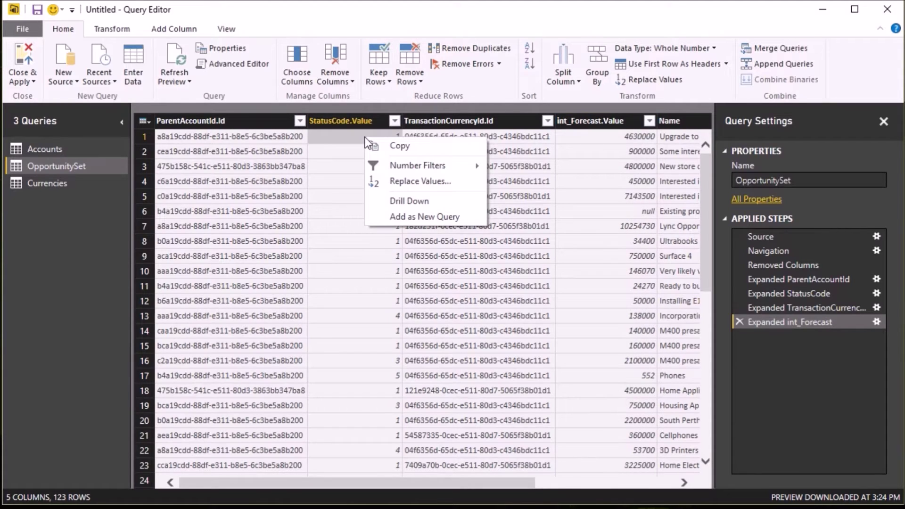
mouse_move(403, 169)
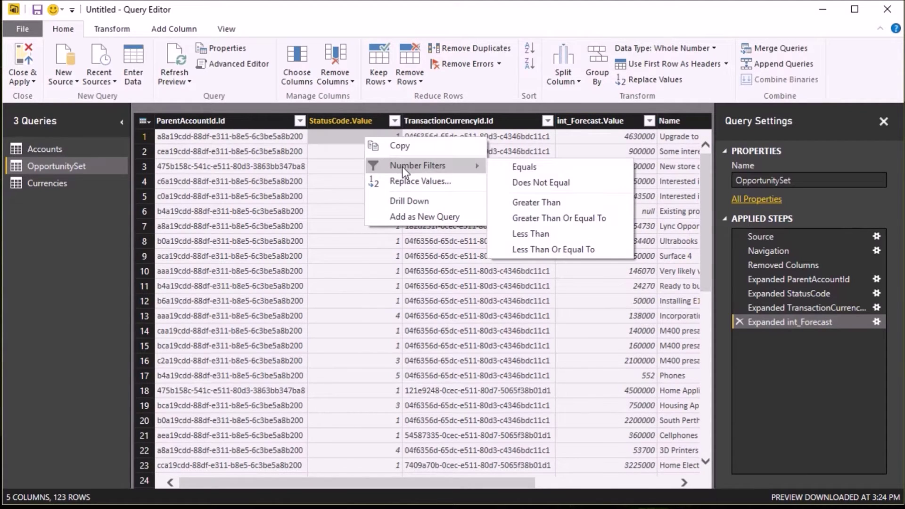
click(523, 167)
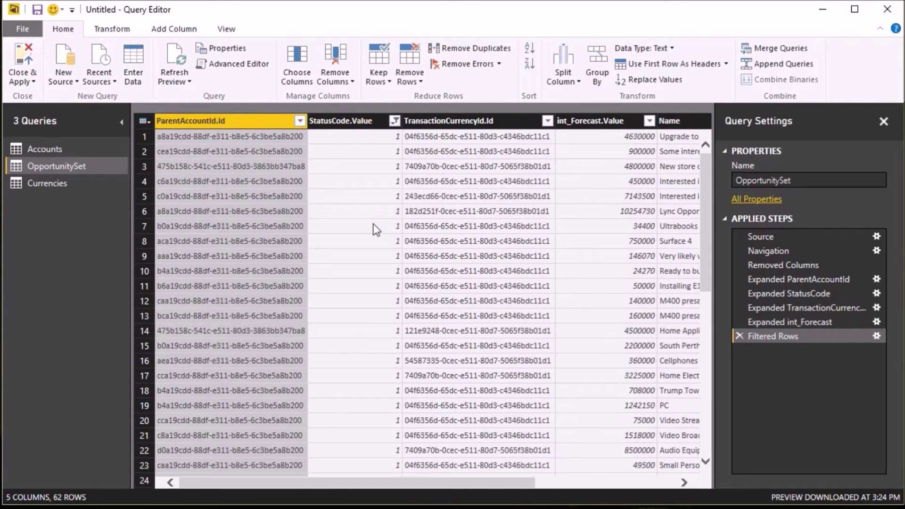
click(349, 122)
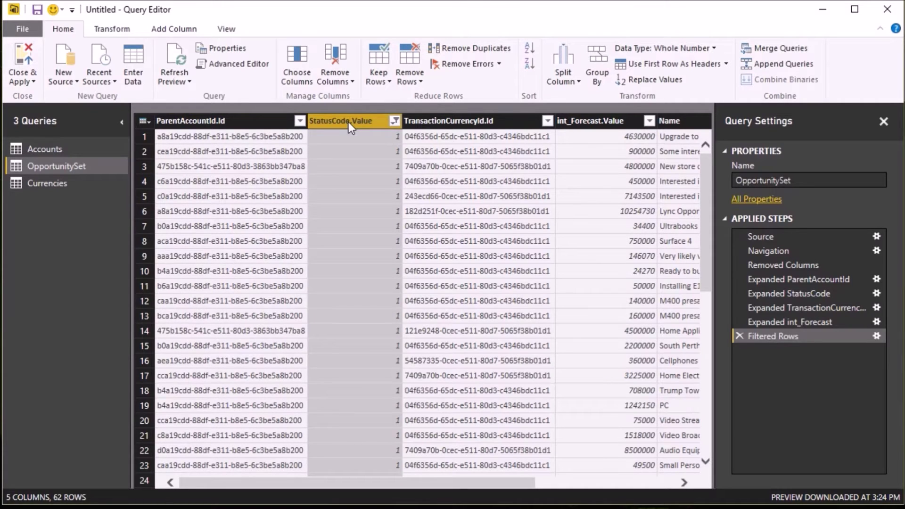
click(334, 55)
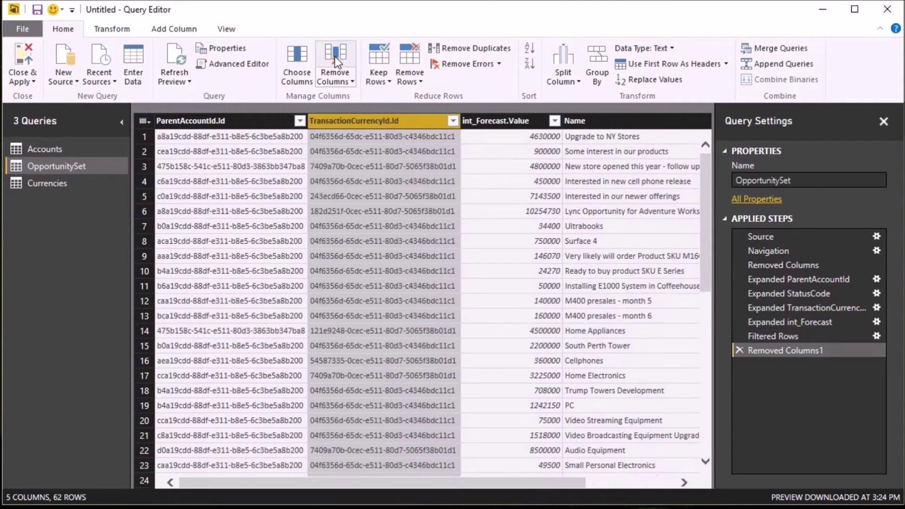
- Rename ParentAccountId.Id to AccountId and TransactionCurrencyId.Id to CurrencyId
double_click(236, 121)
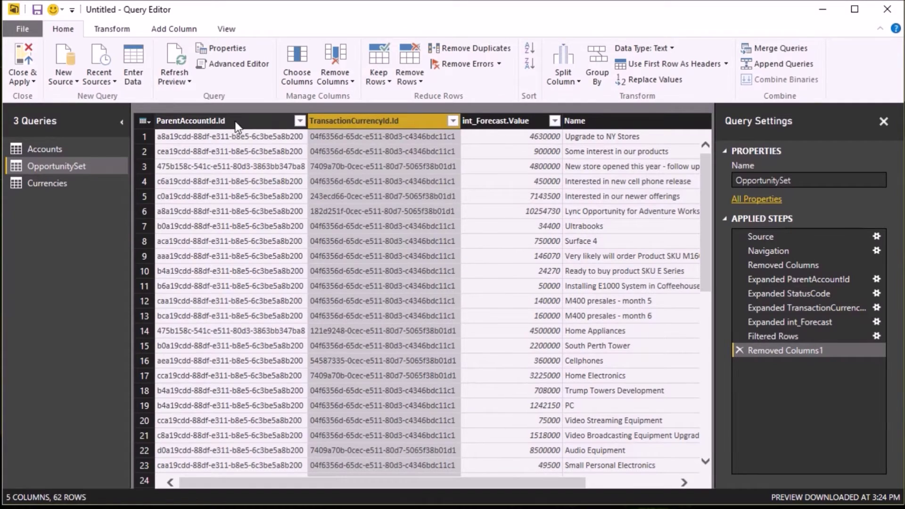
click(236, 122)
key(BackSpace)
key(BackSpace)
key(BackSpace)
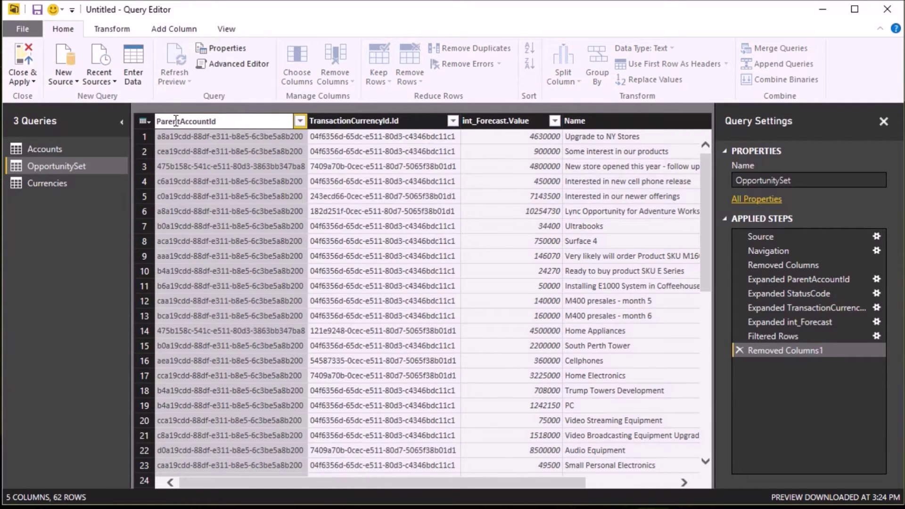
click(181, 122)
key(BackSpace)
key(BackSpace)
key(BackSpace)
key(BackSpace)
key(BackSpace)
key(BackSpace)
key(Return)
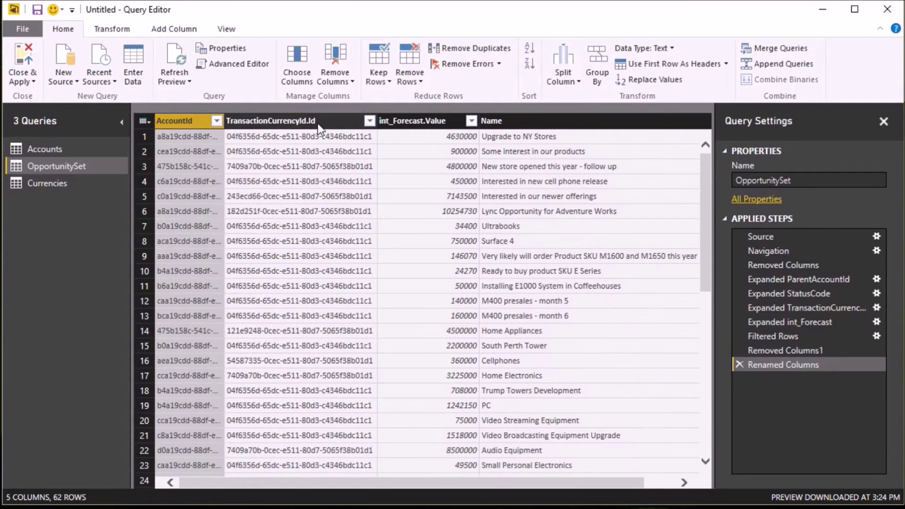
double_click(323, 121)
click(324, 121)
key(BackSpace)
key(BackSpace)
key(BackSpace)
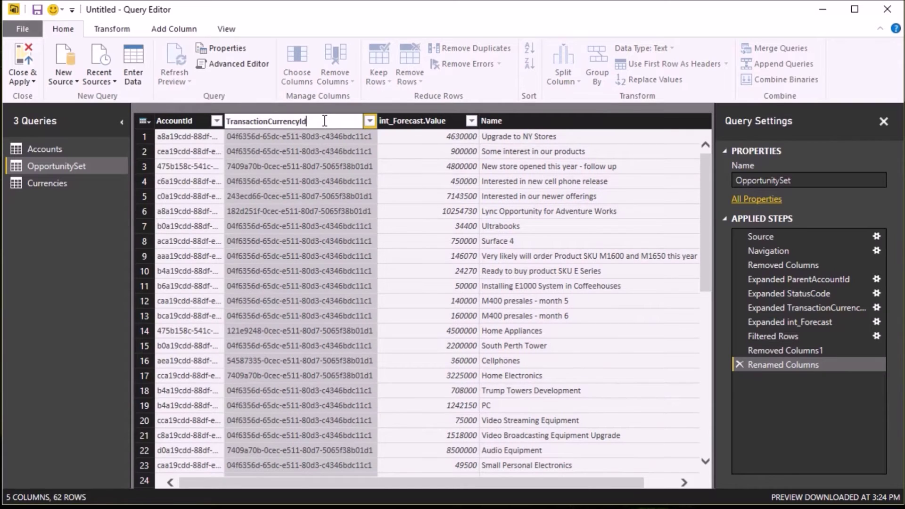
click(267, 121)
key(BackSpace)
key(BackSpace)
key(BackSpace)
key(BackSpace)
key(BackSpace)
key(BackSpace)
key(BackSpace)
key(BackSpace)
key(BackSpace)
key(BackSpace)
key(BackSpace)
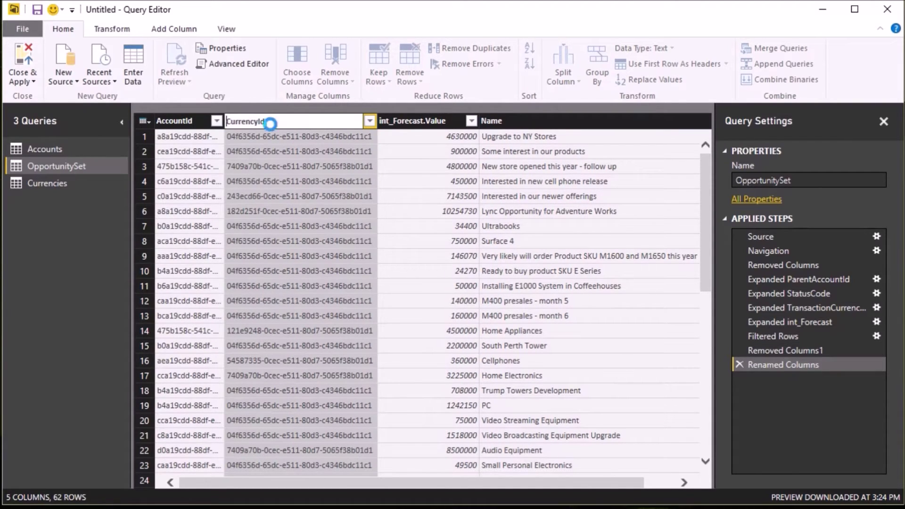
- Rename the int_Forecast.Value column to Forecast
double_click(447, 121)
click(446, 121)
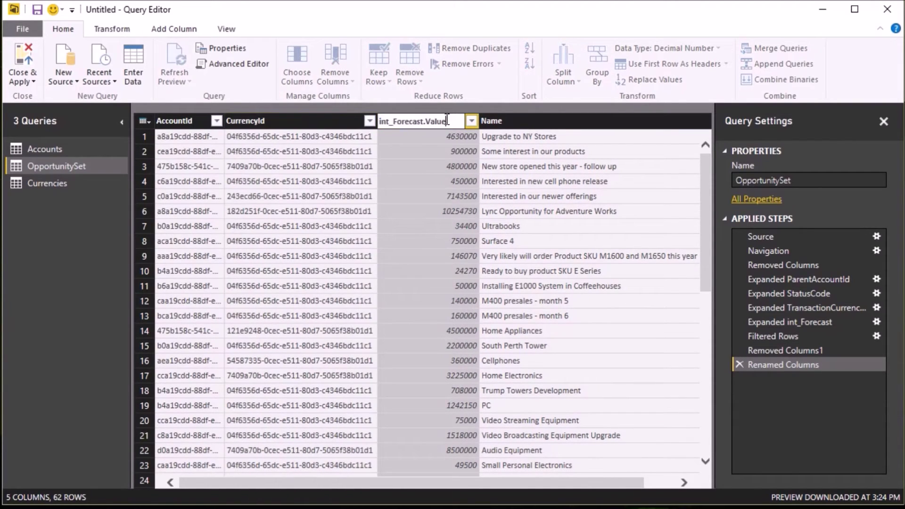
key(BackSpace)
key(BackSpace)
key(BackSpace)
key(BackSpace)
key(BackSpace)
key(BackSpace)
key(Left)
key(Left)
key(Left)
key(Left)
key(Left)
key(Left)
key(Left)
key(Left)
key(BackSpace)
key(BackSpace)
key(BackSpace)
key(BackSpace)
key(Return)
- Rename the OpportunitySet query to Opportunities and apply the query changes
click(805, 183)
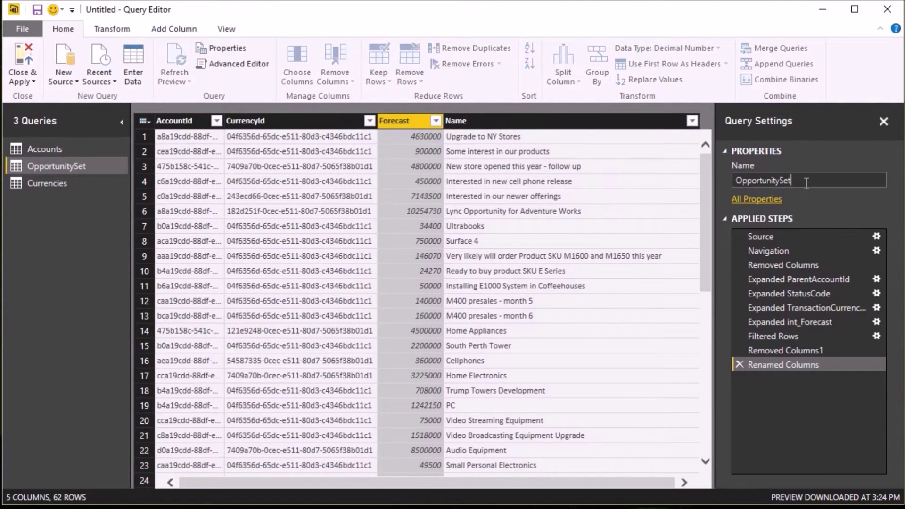
key(BackSpace)
key(BackSpace)
key(BackSpace)
key(BackSpace)
text(ies)
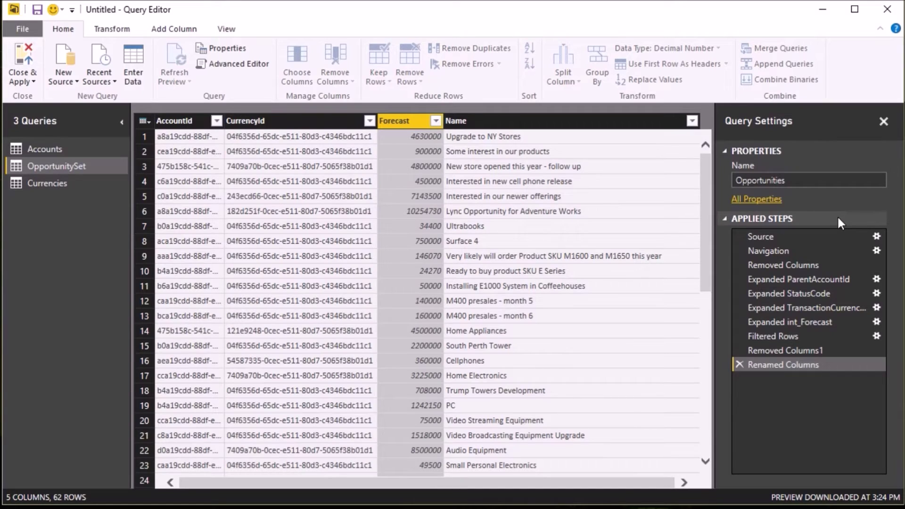
key(Return)
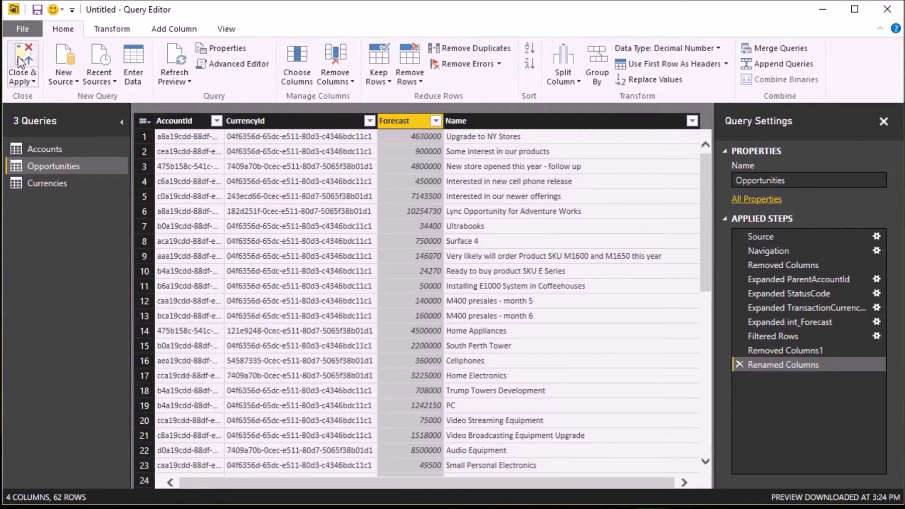
click(18, 55)
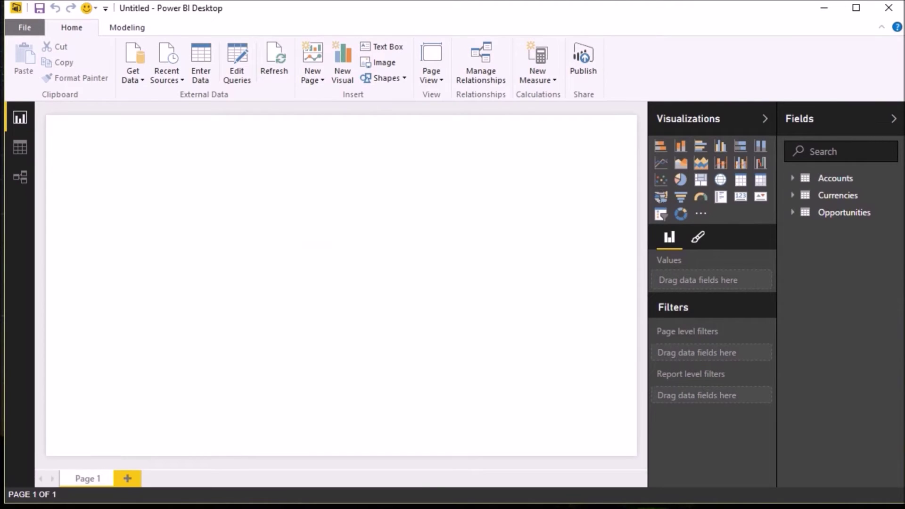
- Inspect the Accounts–Opportunities and Currencies–Opportunities relationships, then bring up the Get Data source list
click(19, 173)
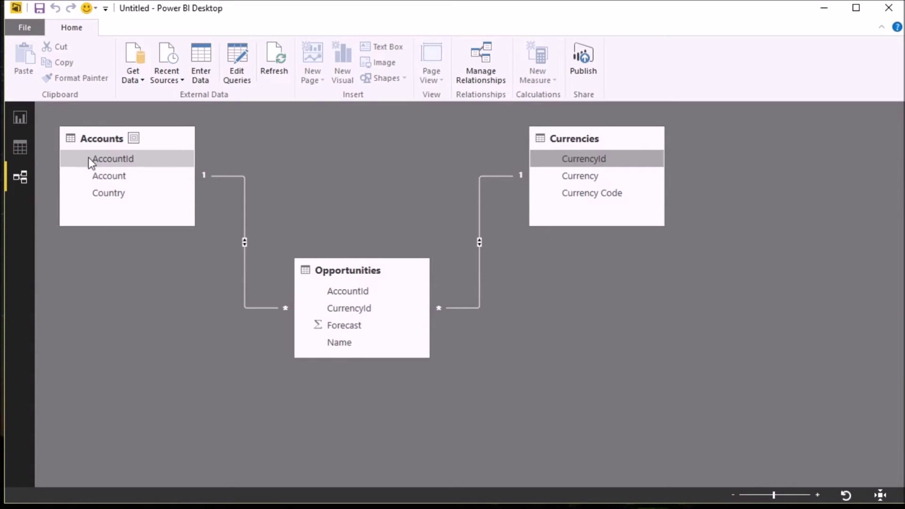
click(244, 227)
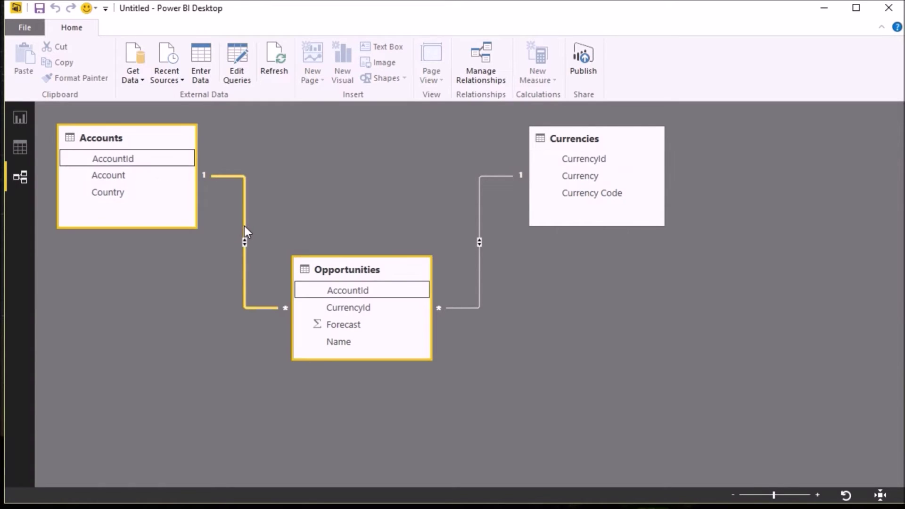
click(479, 266)
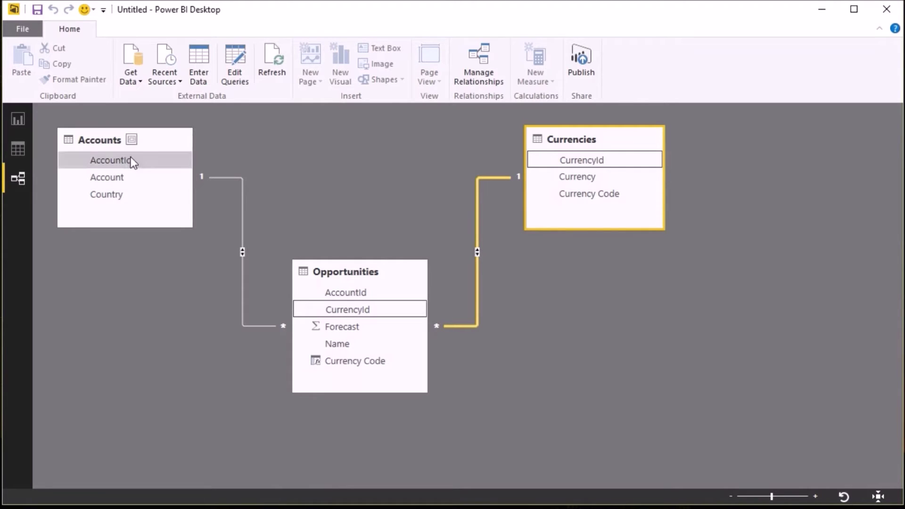
click(140, 80)
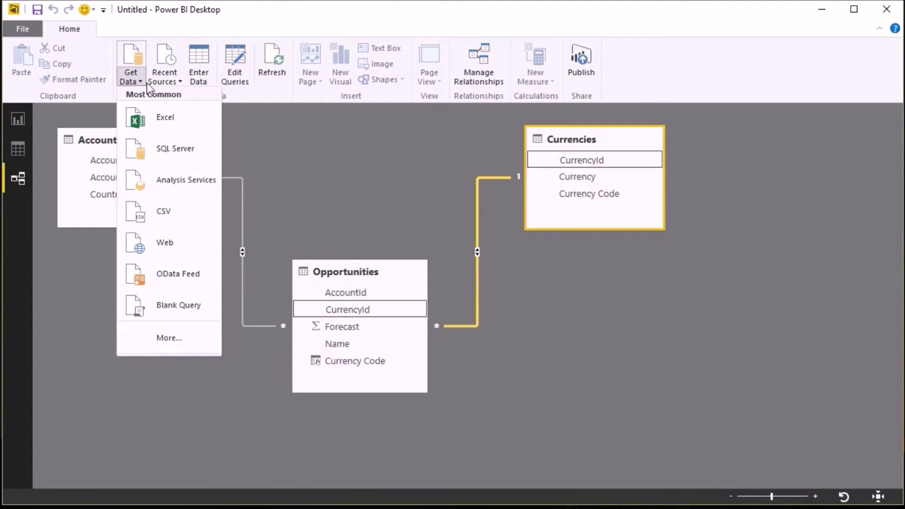
click(174, 241)
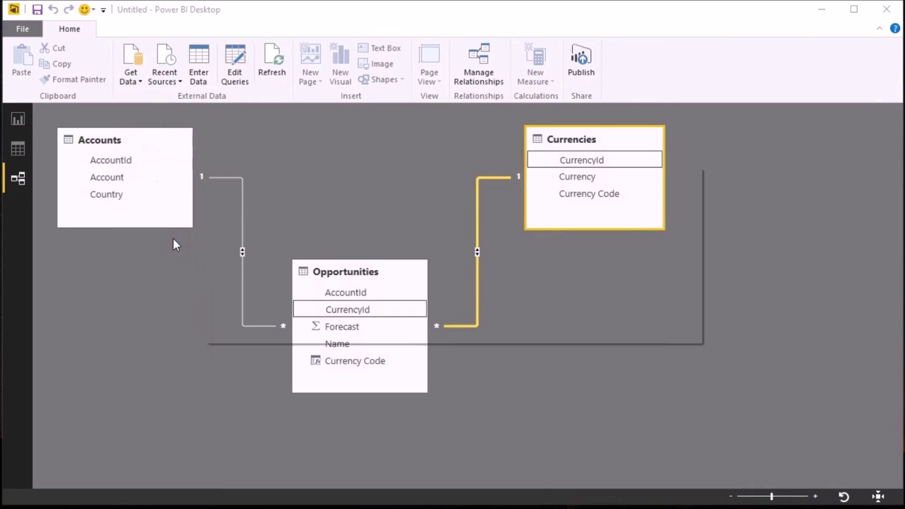
text(www.xe.com)
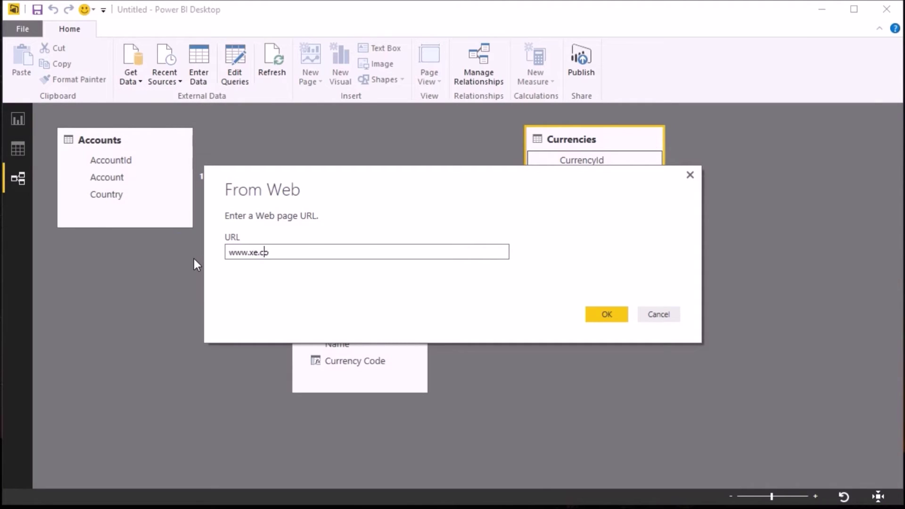
key(Return)
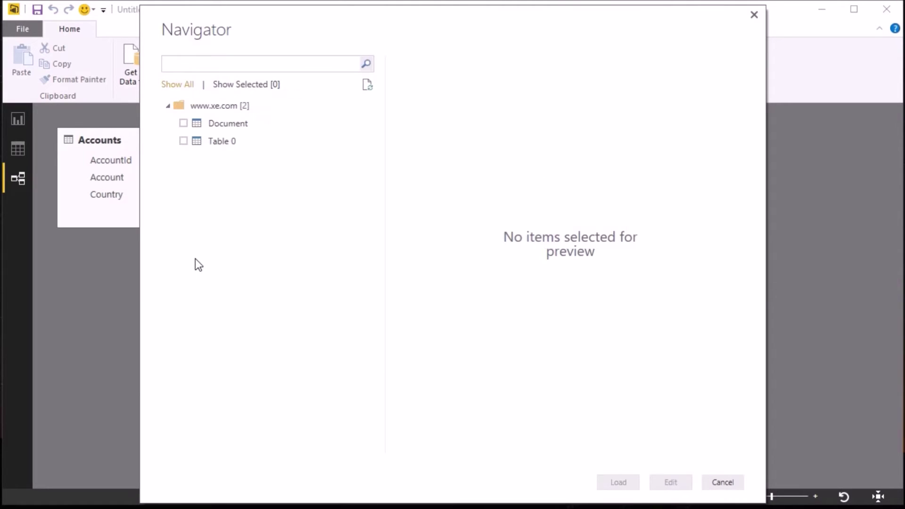
click(183, 142)
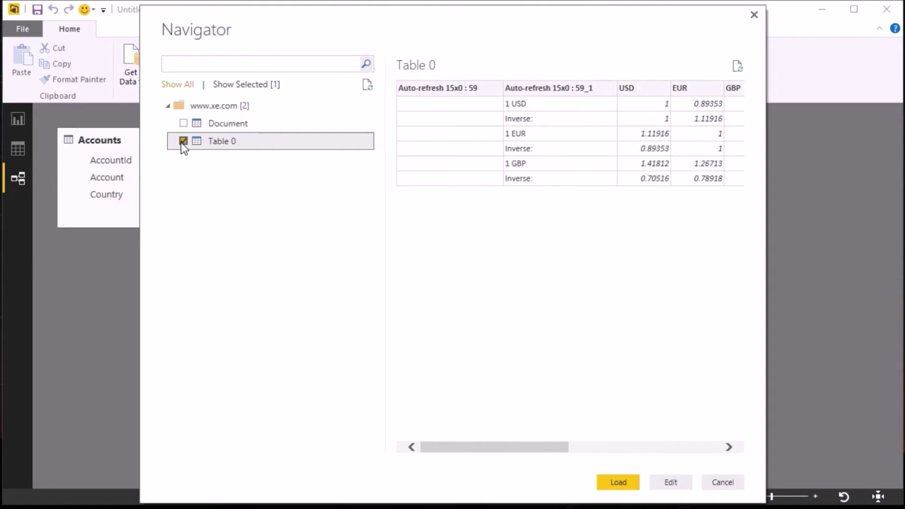
click(670, 482)
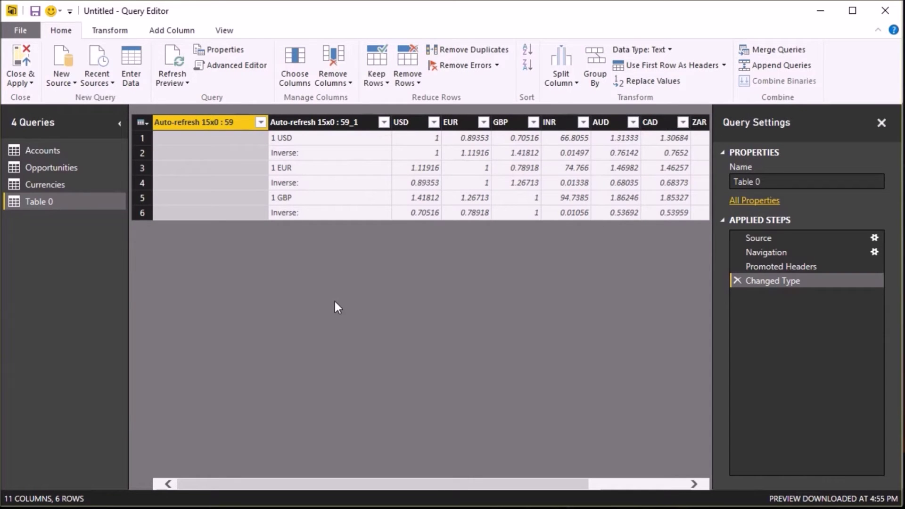
- Filter Table 0 with a text filter so only the 1 USD row remains
right_click(303, 139)
mouse_move(329, 168)
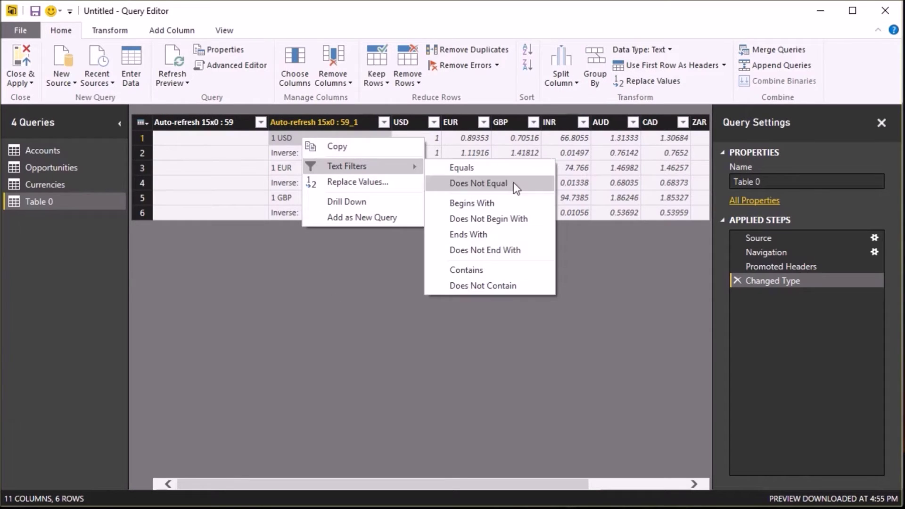
click(488, 168)
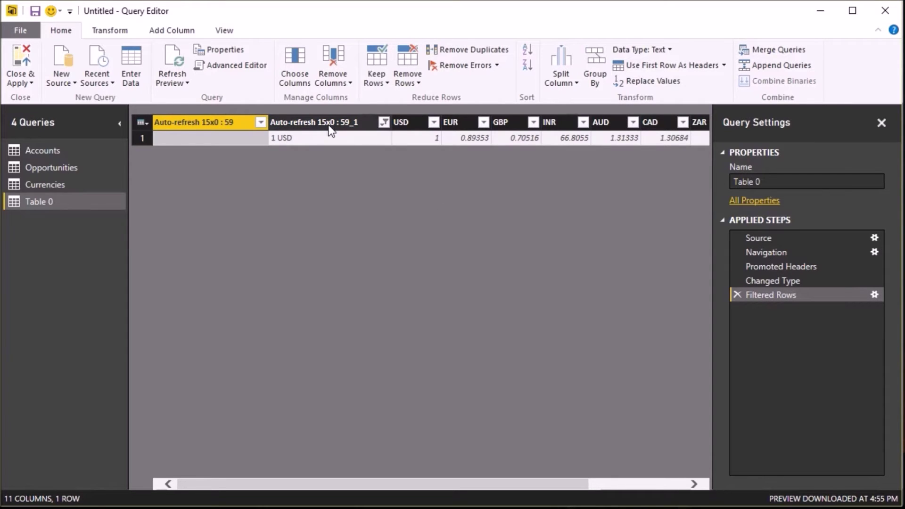
- Remove both Auto-refresh columns from Table 0
ctrl+click(328, 126)
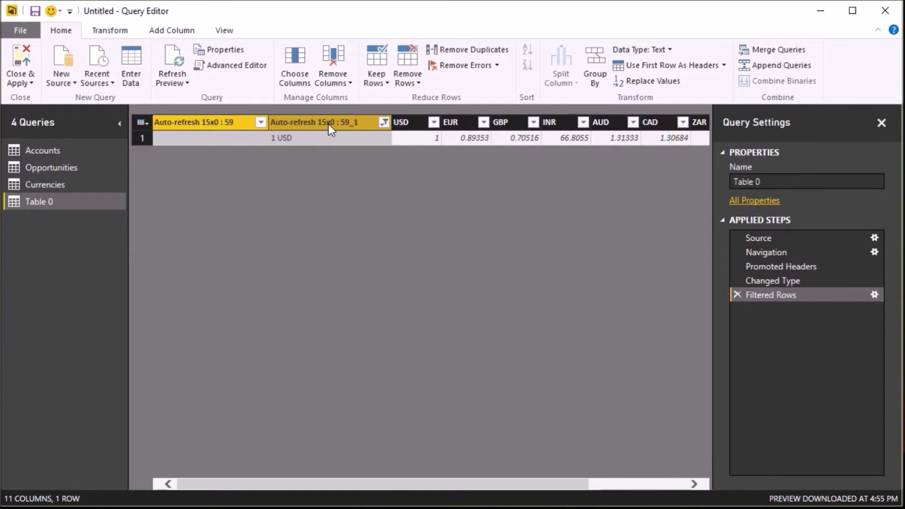
click(335, 58)
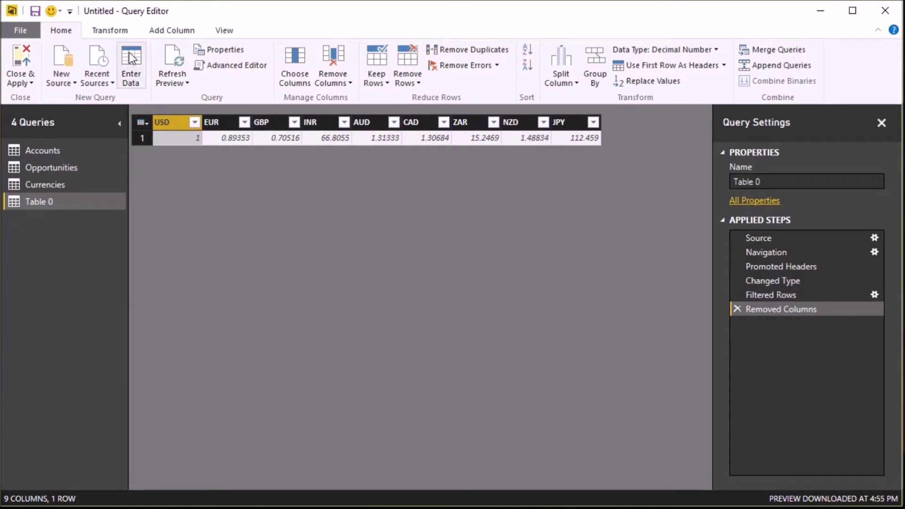
click(118, 32)
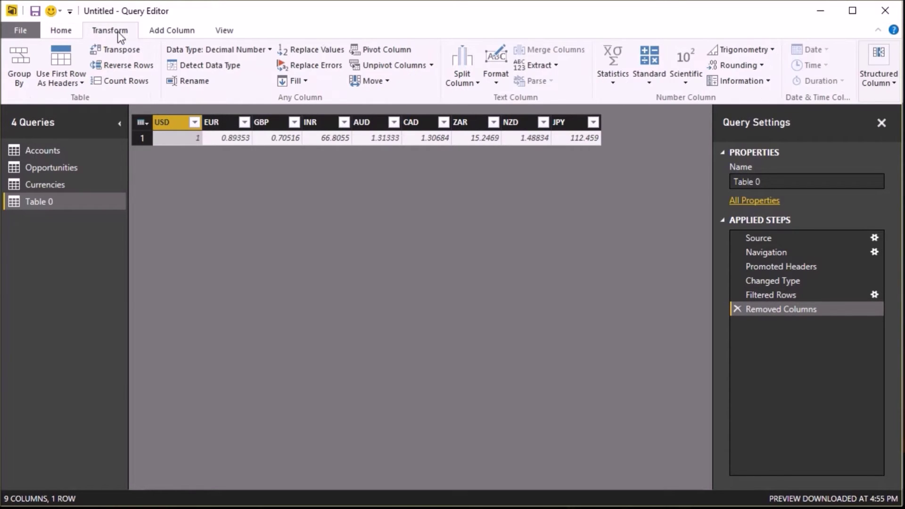
- Unpivot all columns except USD into rows, then remove the USD column
click(431, 67)
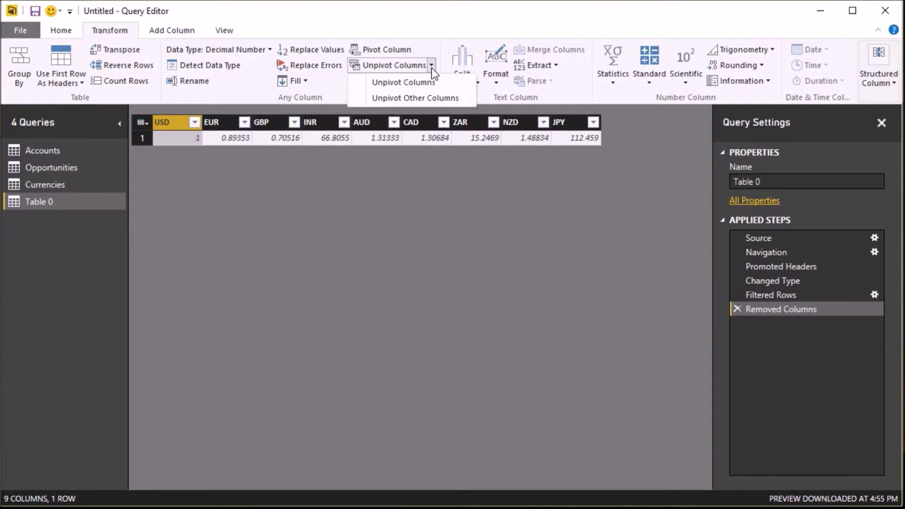
click(428, 99)
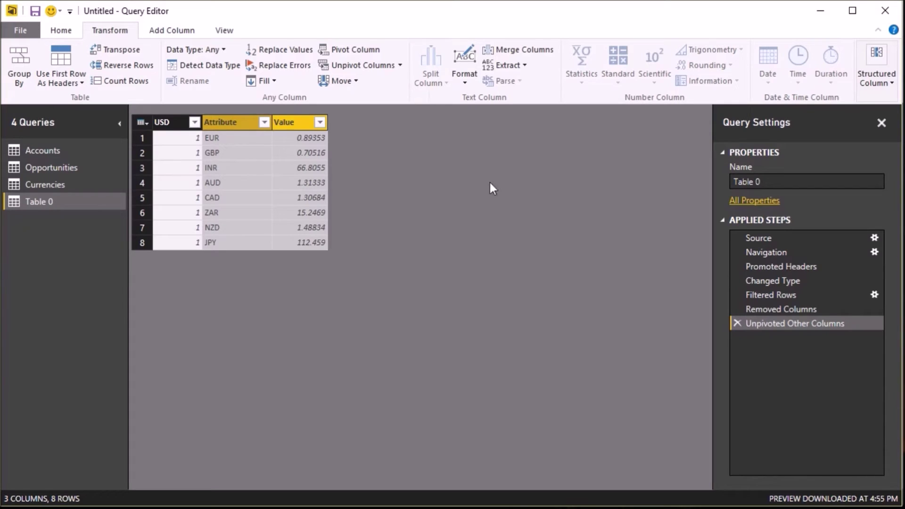
click(166, 122)
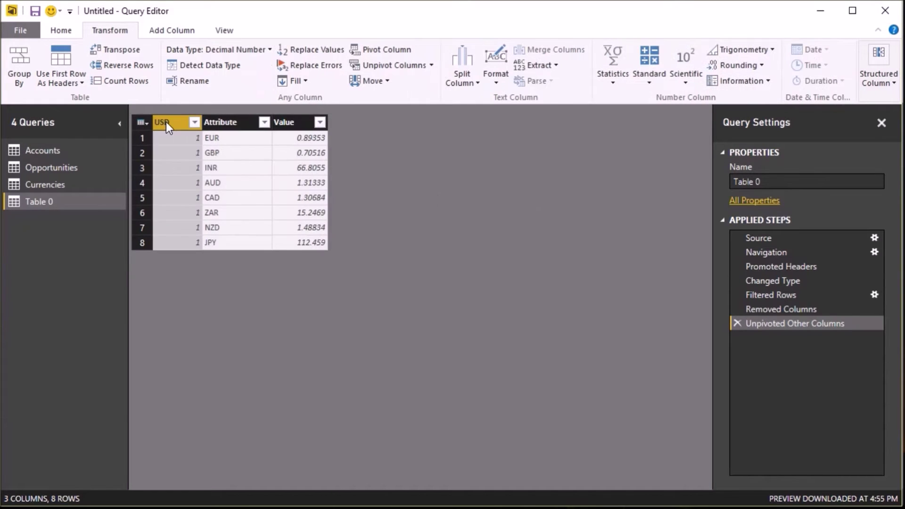
click(69, 31)
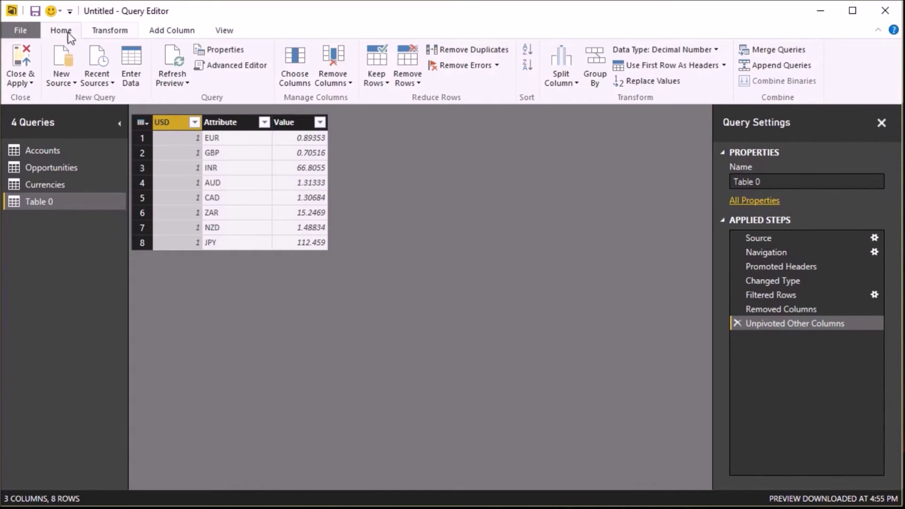
click(338, 56)
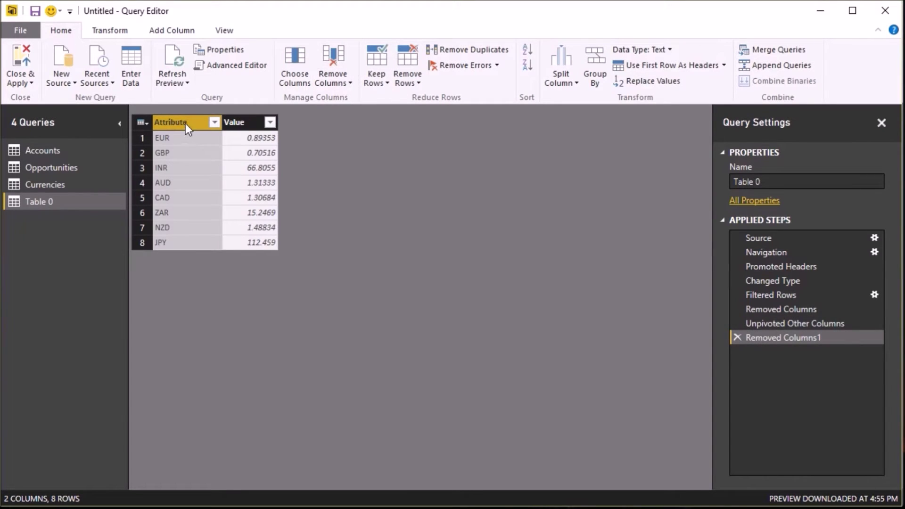
- Rename the Attribute column to Currency Code and the Value column to Exchange Rate
double_click(185, 124)
text(Cu)
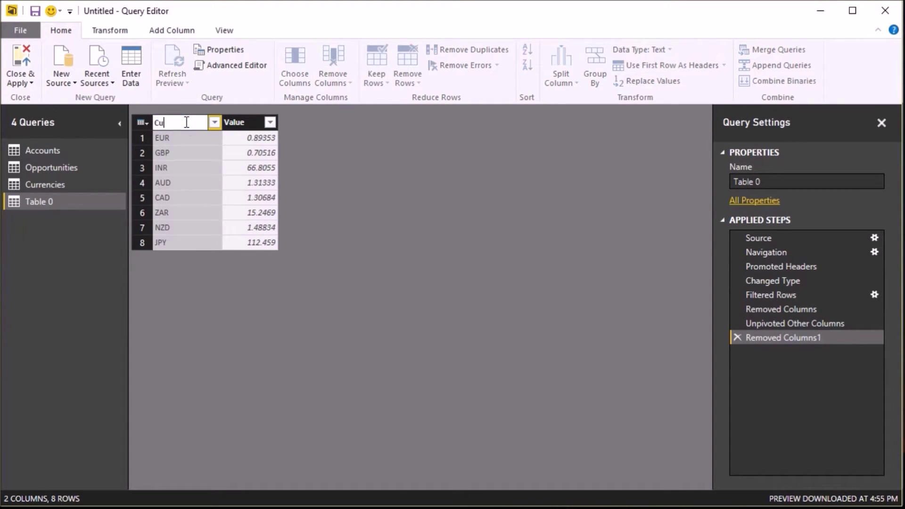
text(rrency Code)
key(Return)
click(255, 122)
double_click(255, 122)
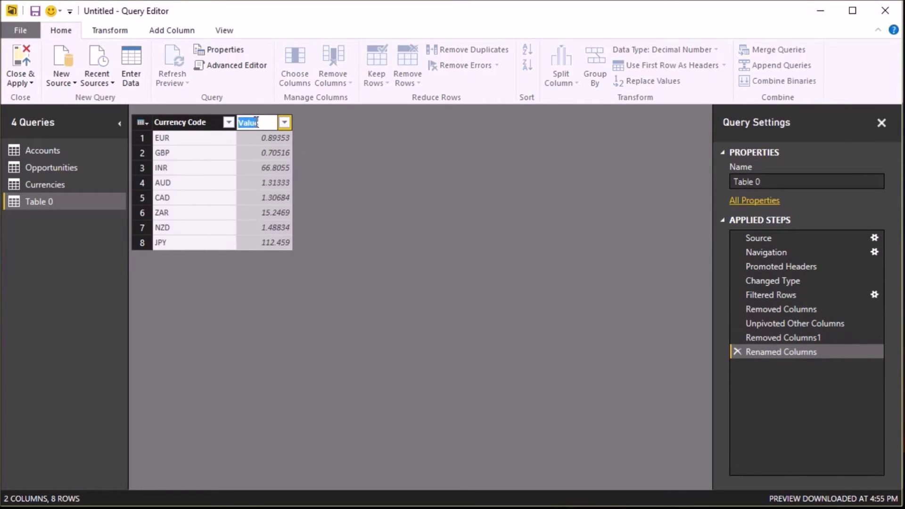
text(Exchange )
text(Rate)
key(Return)
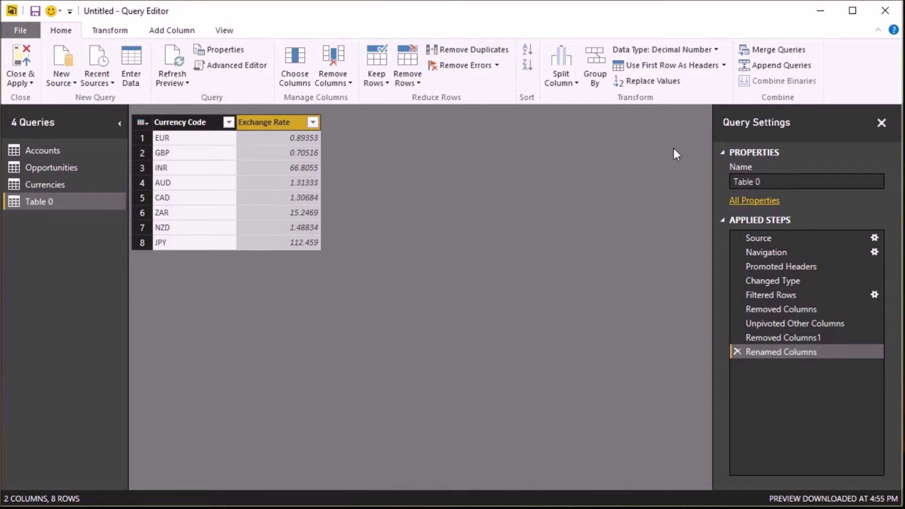
- Rename the query from Table 0 to Exchange Rates and apply the changes
click(769, 183)
key(ctrl+a)
text(E)
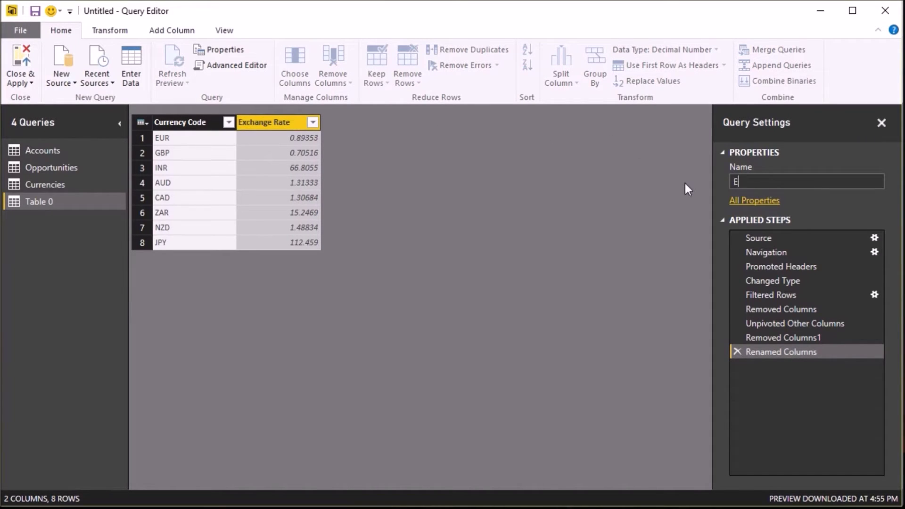
text(xchange Rates)
key(Return)
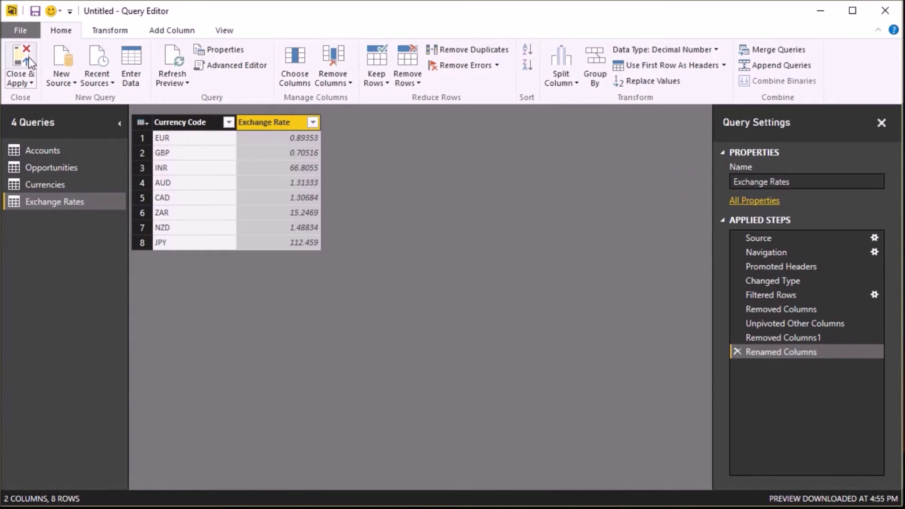
click(23, 57)
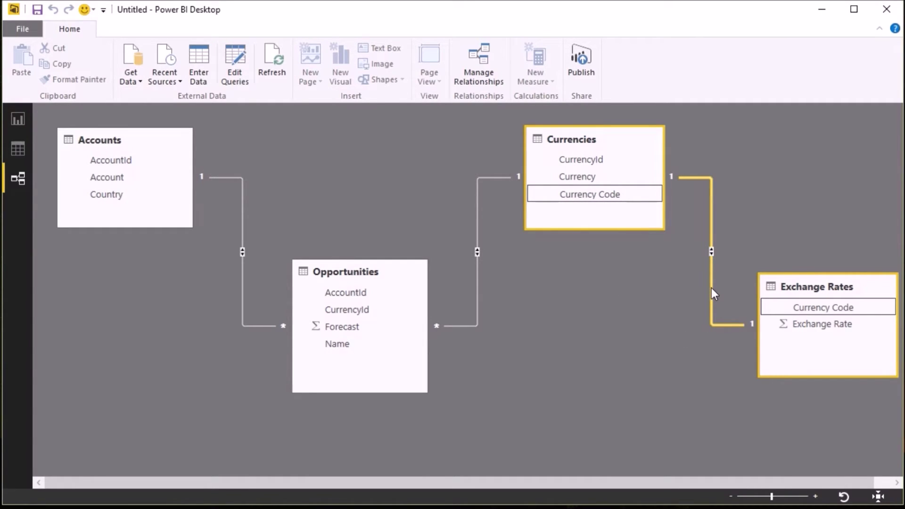
- Delete the automatic Currencies–Exchange Rates relationship and switch to the Data view
key(Delete)
click(537, 284)
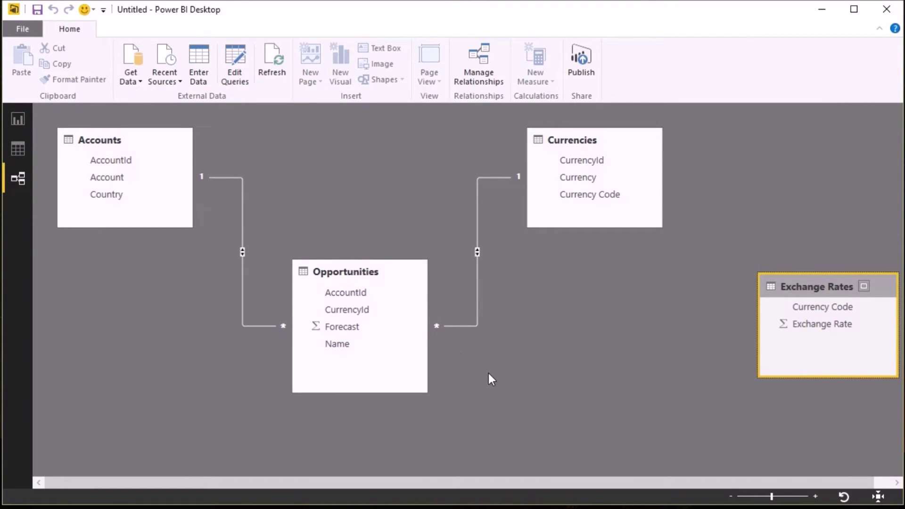
click(19, 156)
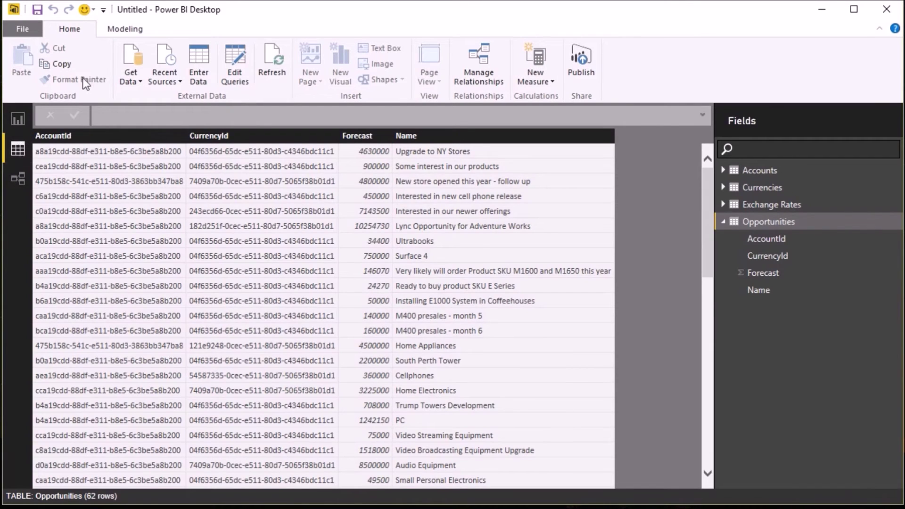
- Add a calculated column Currency Code = RELATED(Currencies[Currency Code]) to Opportunities
click(116, 28)
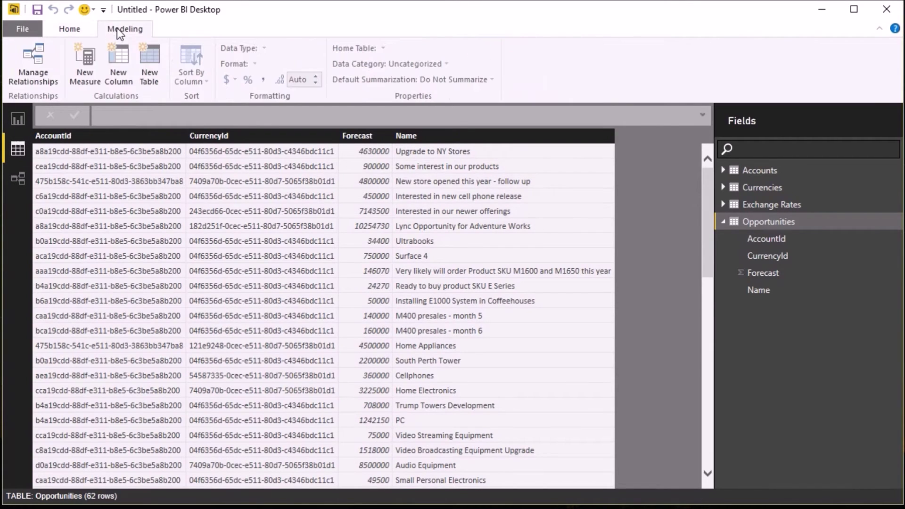
click(126, 67)
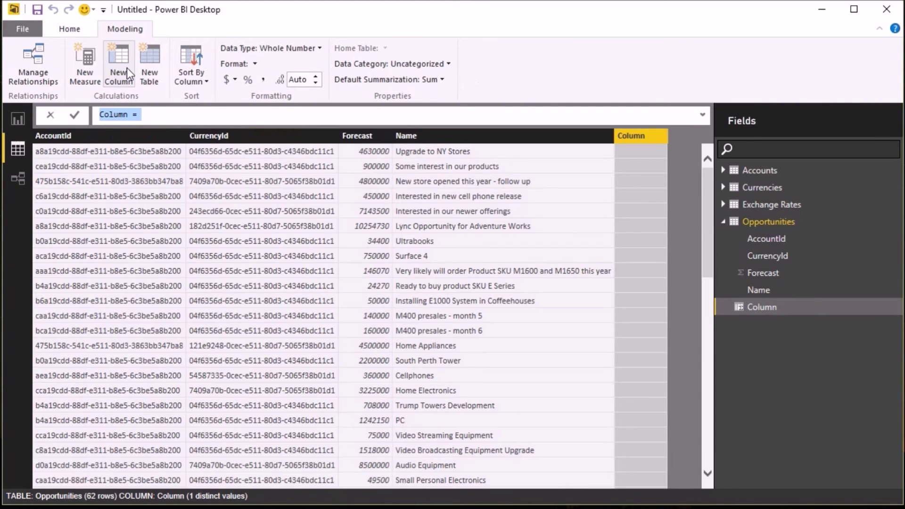
text(Currenc)
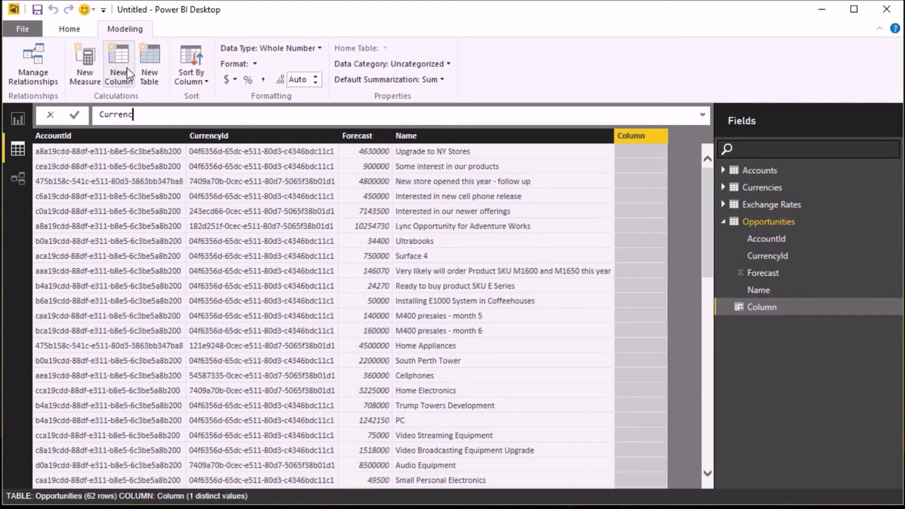
text(y Code=RELATED()
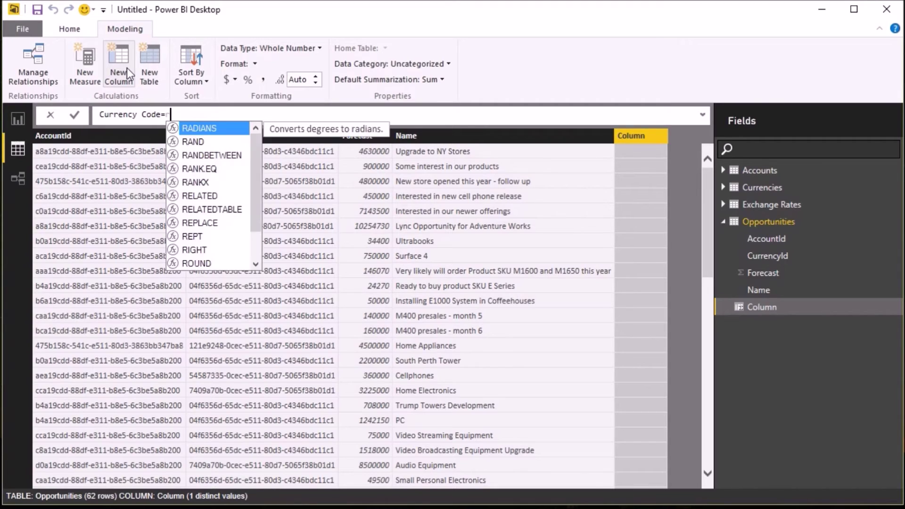
click(259, 209)
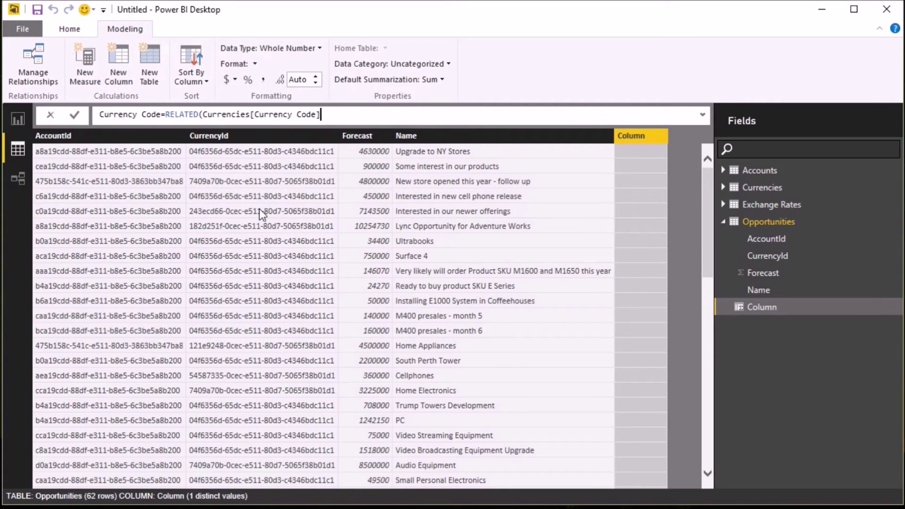
text())
key(Return)
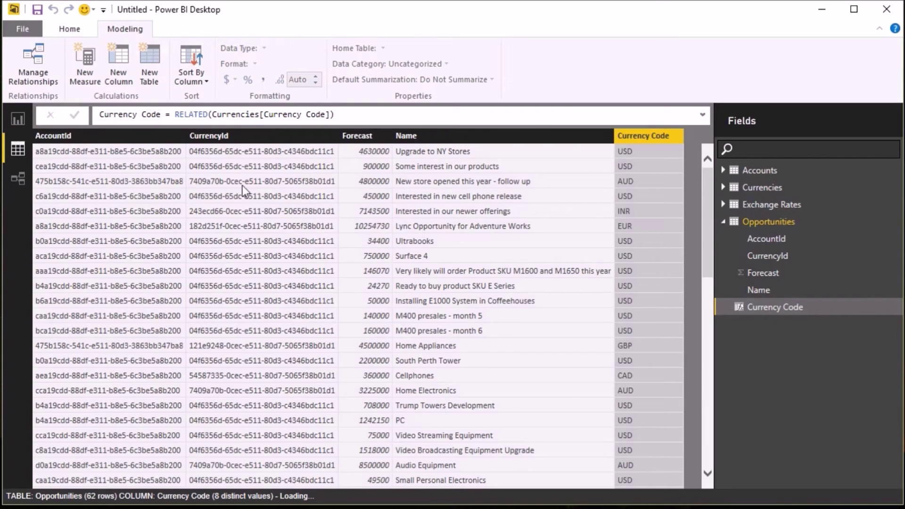
click(27, 181)
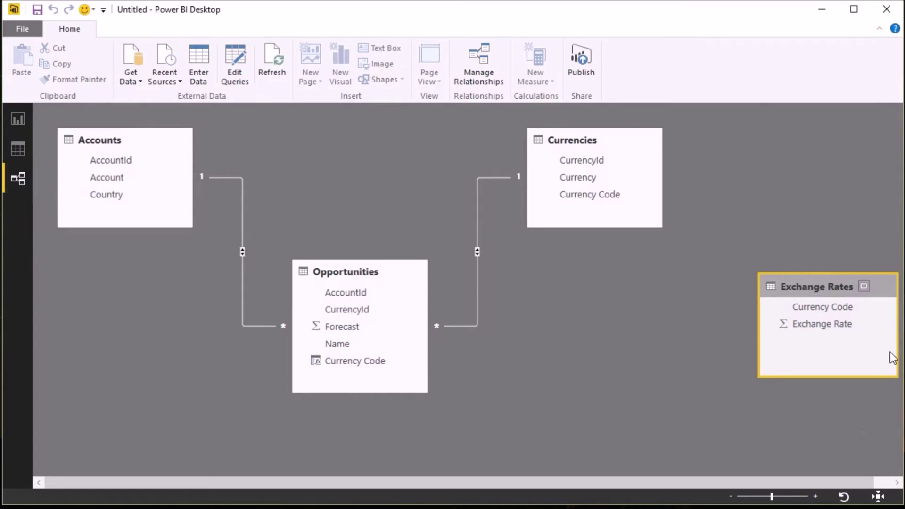
- Link Exchange Rates' Currency Code to Opportunities' Currency Code in the relationship diagram
drag(808, 301, 349, 361)
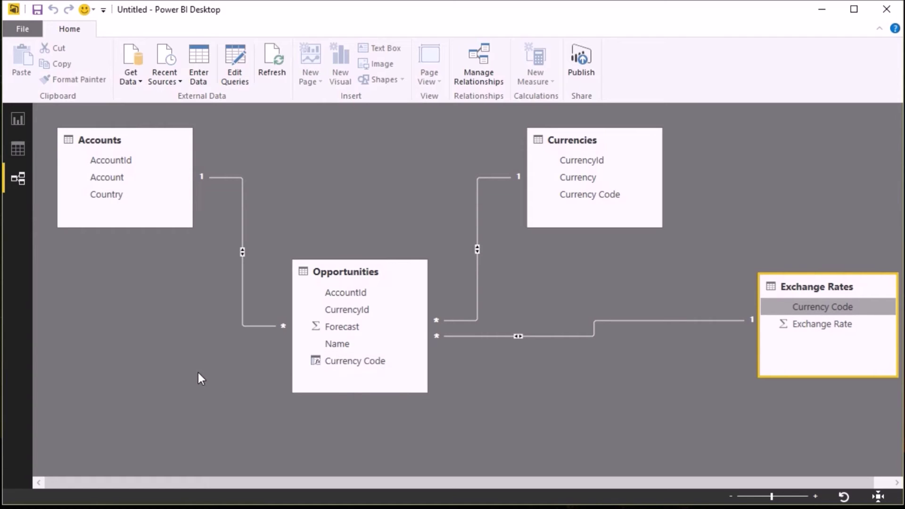
click(122, 163)
- Hide both AccountId fields, both CurrencyId fields, and Exchange Rates' Currency Code from report view
right_click(122, 162)
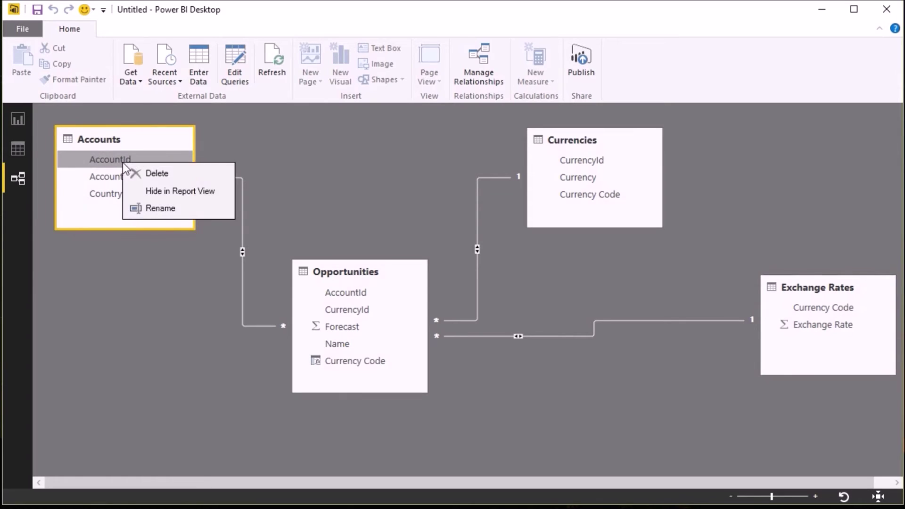
click(161, 195)
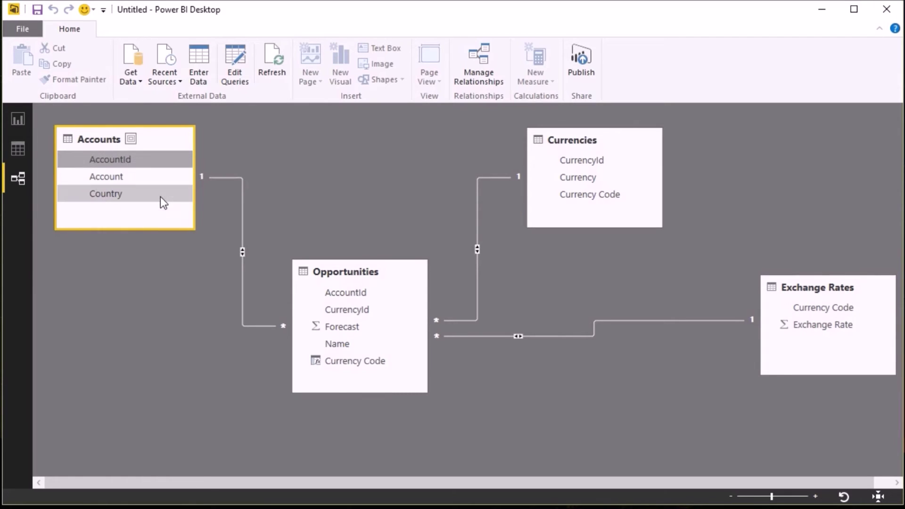
right_click(355, 293)
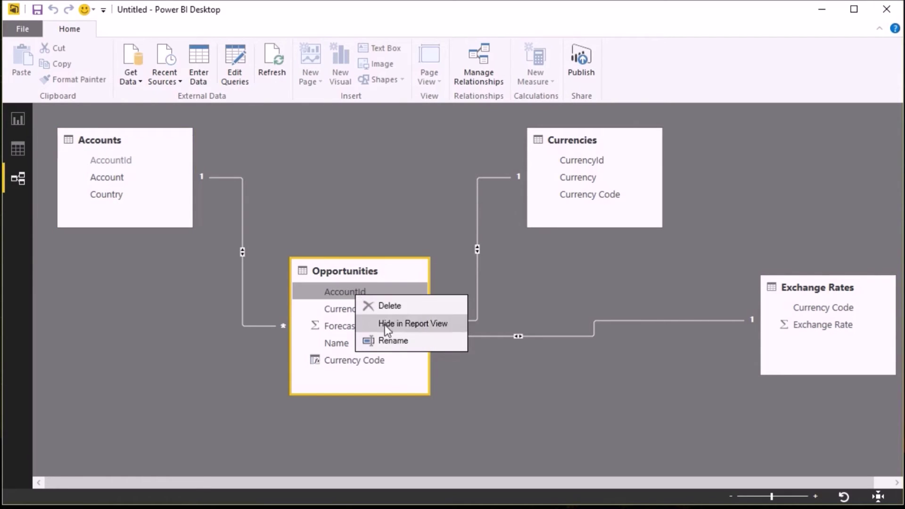
click(385, 324)
right_click(348, 307)
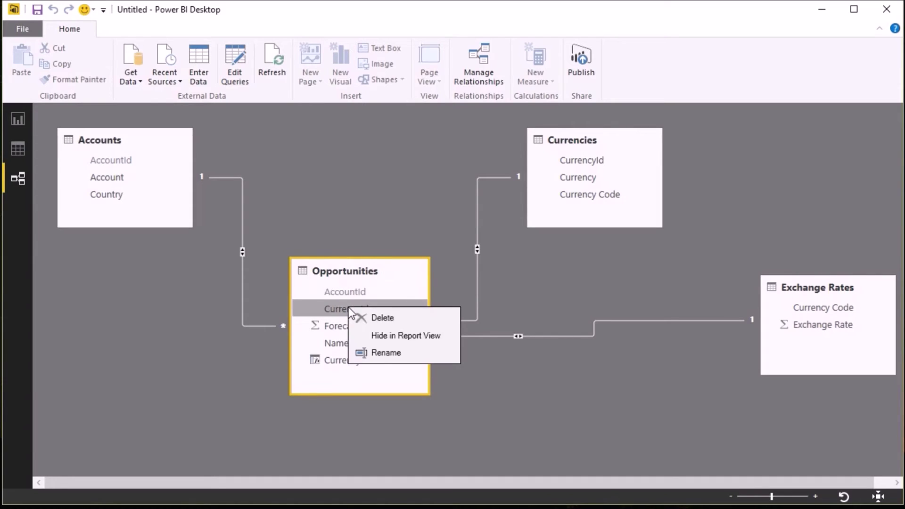
click(376, 335)
right_click(598, 163)
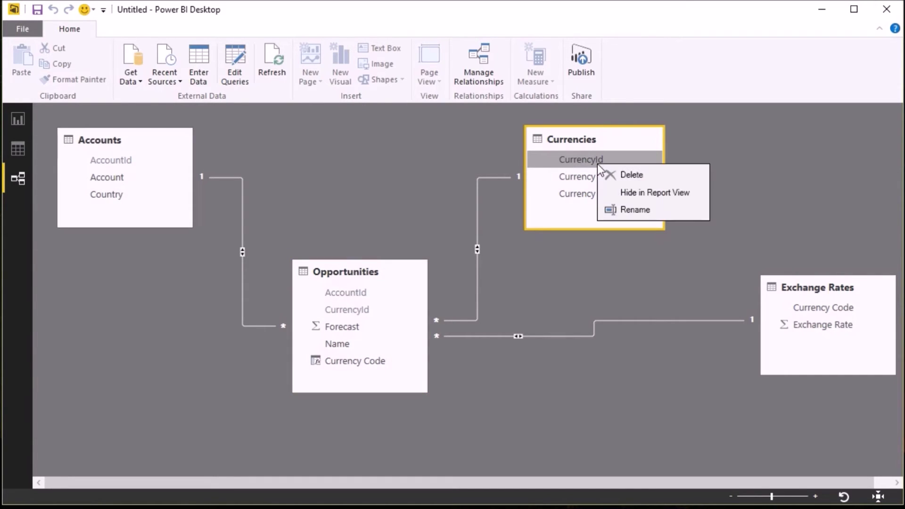
click(618, 194)
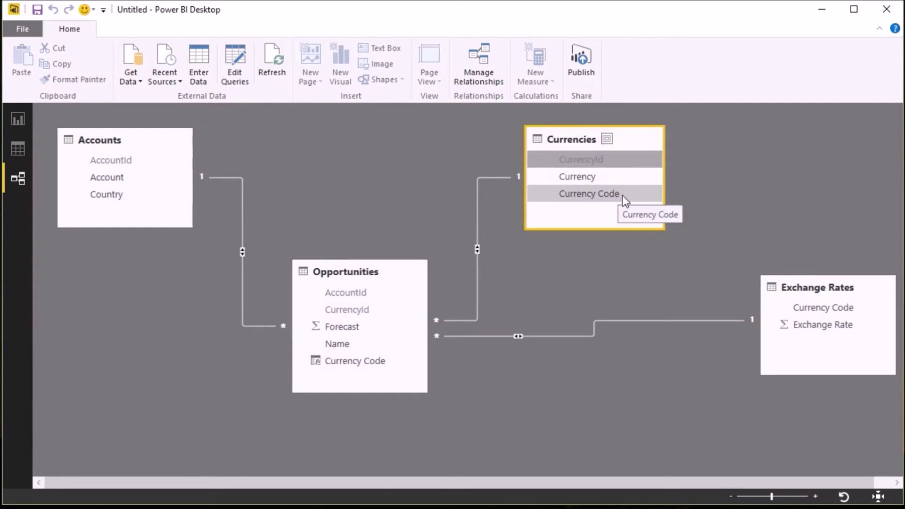
right_click(810, 307)
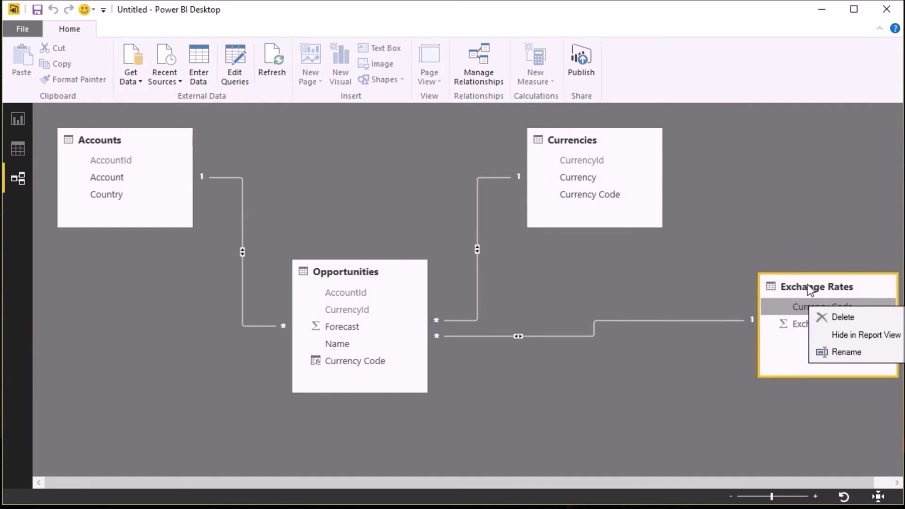
click(820, 335)
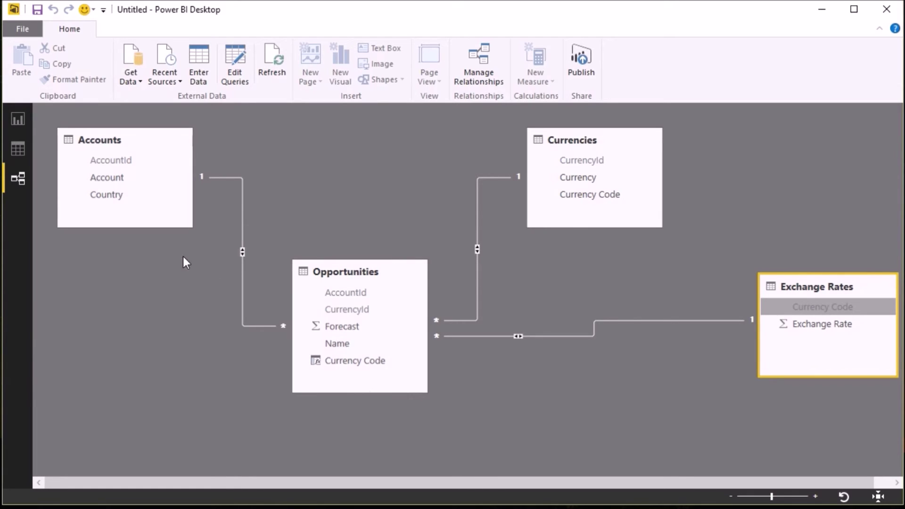
- Create Forecast in USD = IF(Currency Code="USD", Forecast, Forecast/RELATED('Exchange Rates'[Exchange Rate]))
click(19, 149)
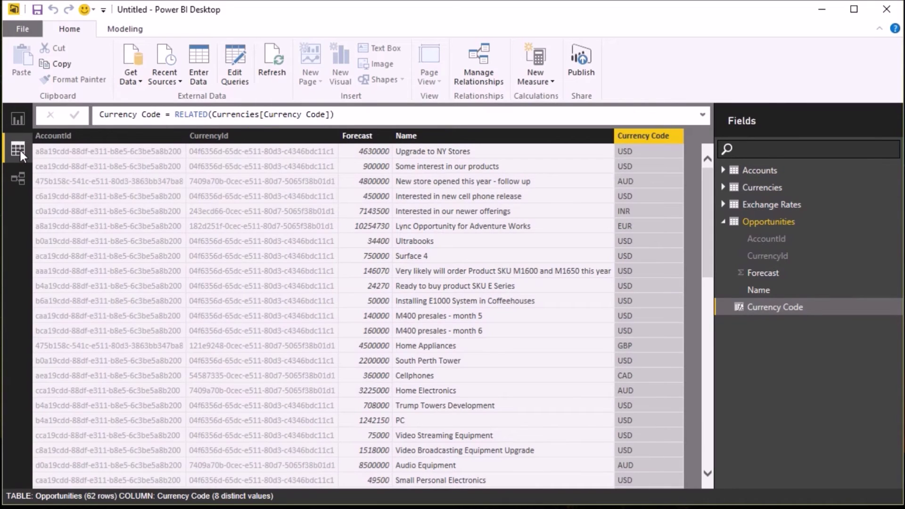
click(118, 32)
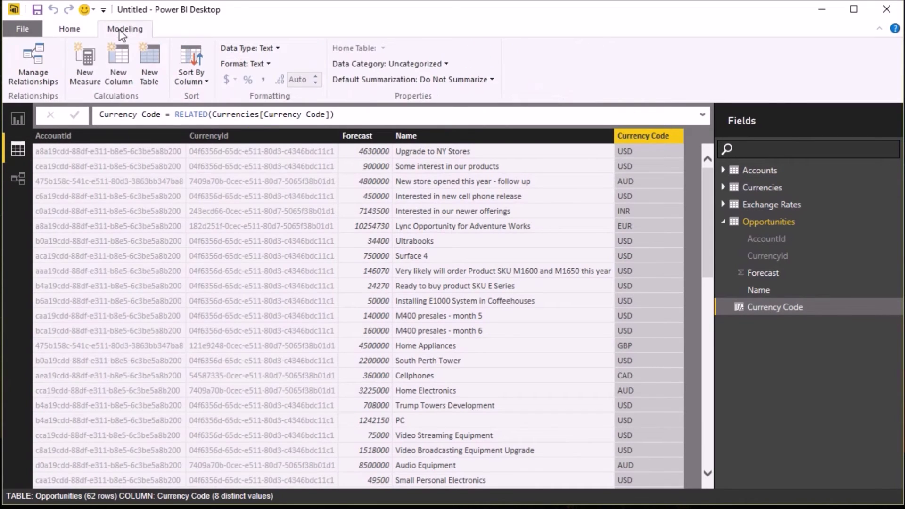
click(132, 67)
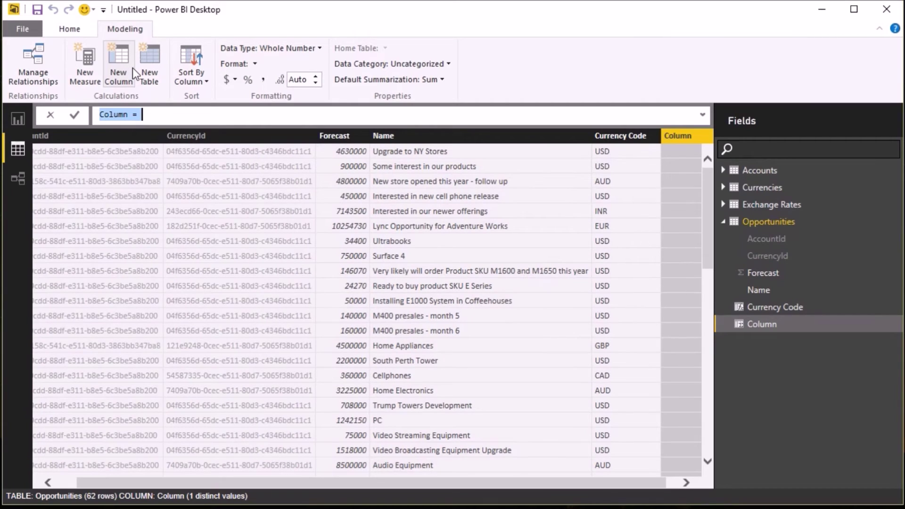
text(Forecast )
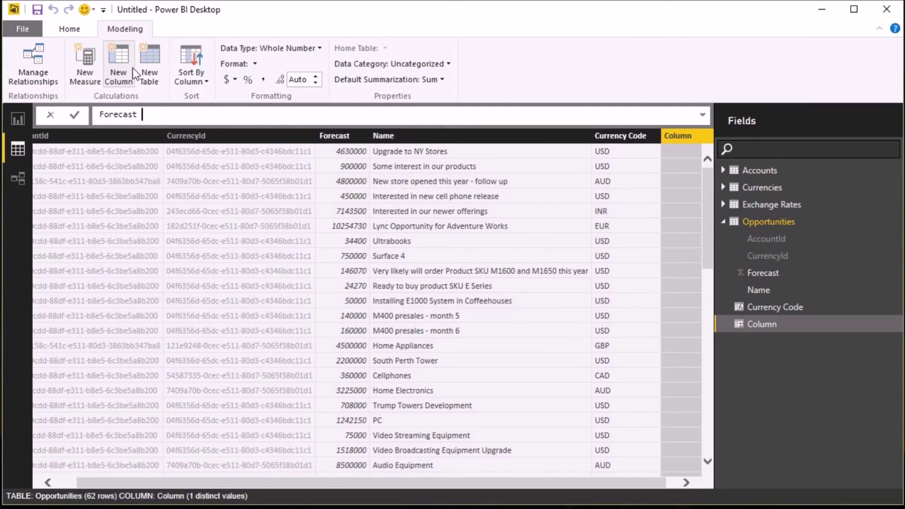
text(in USD=if()
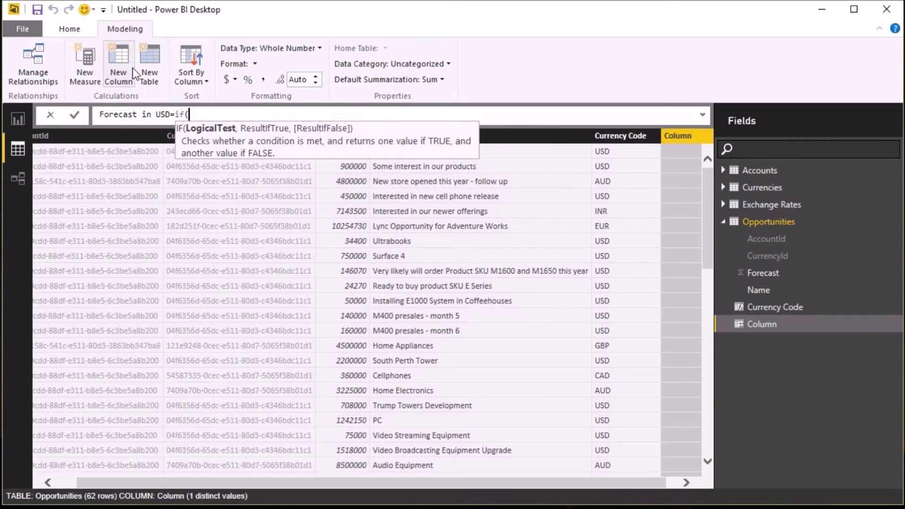
text(op)
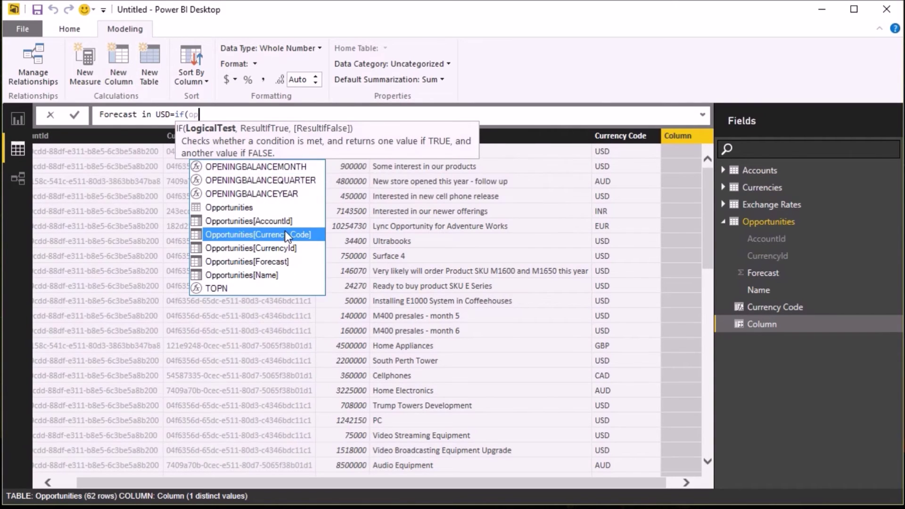
click(285, 230)
text(=)
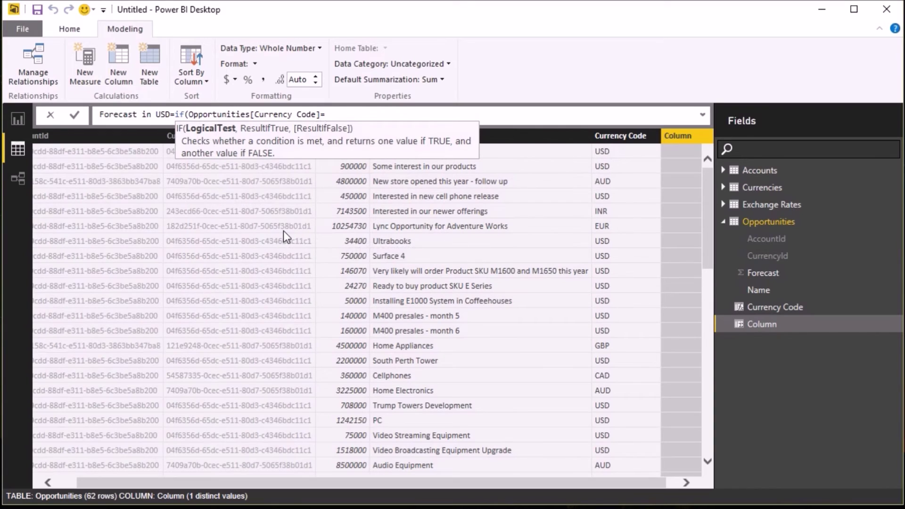
text("USD",)
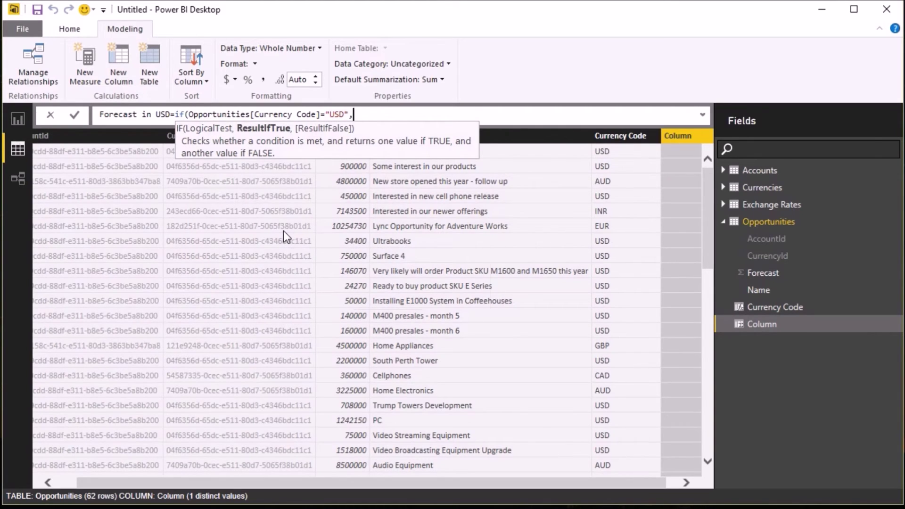
text(Oppo)
click(447, 271)
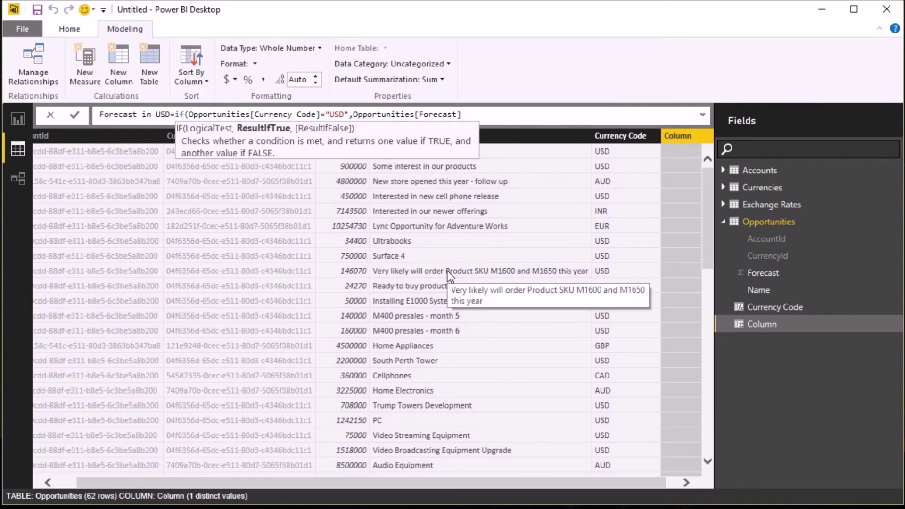
text(,Oppo)
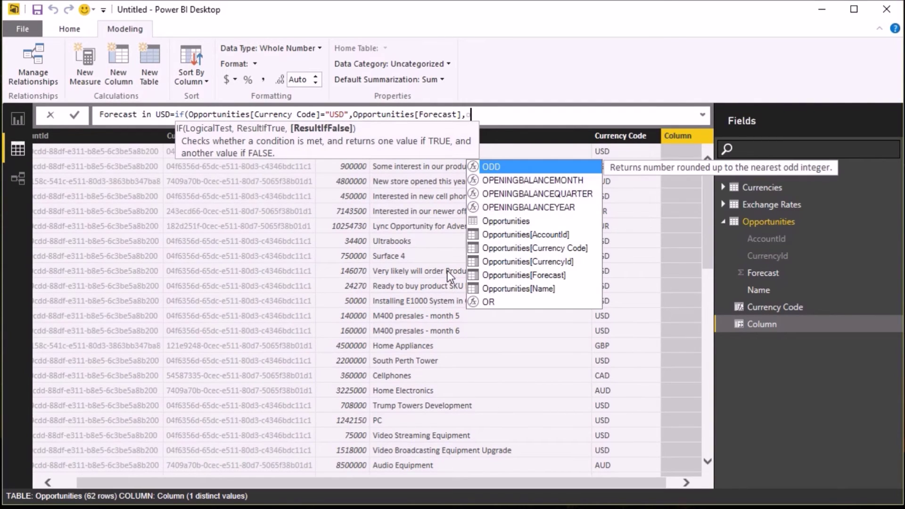
click(549, 275)
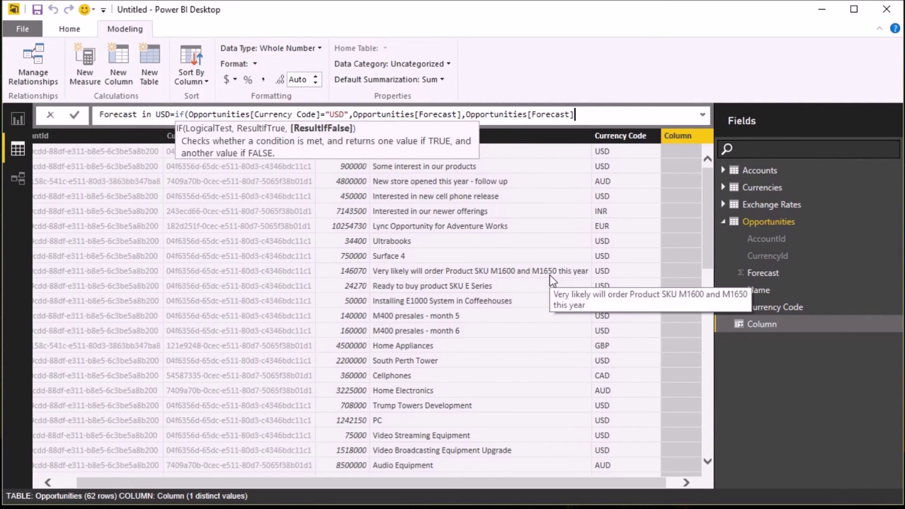
text(/rel)
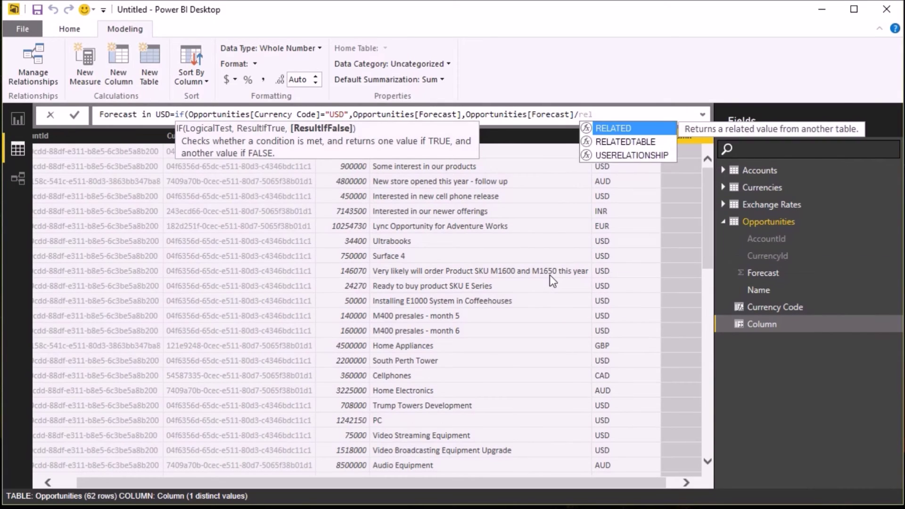
key(Tab)
click(666, 290)
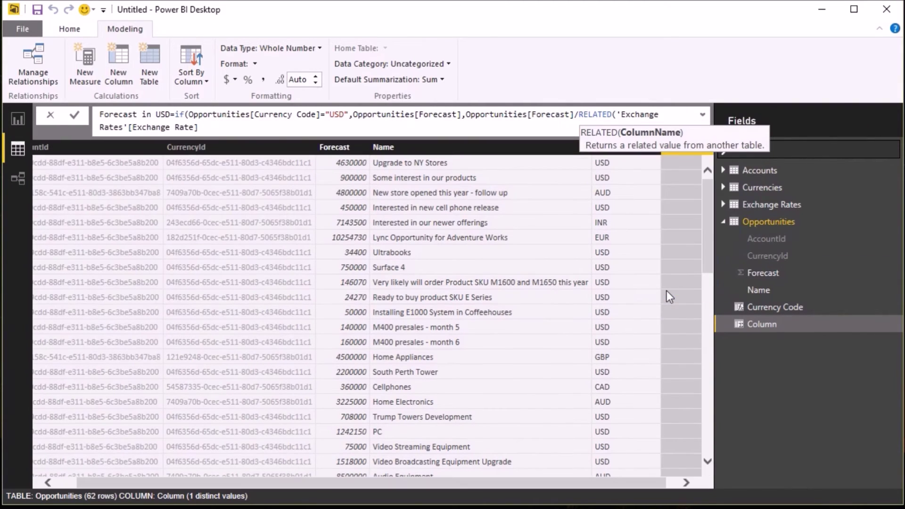
text())
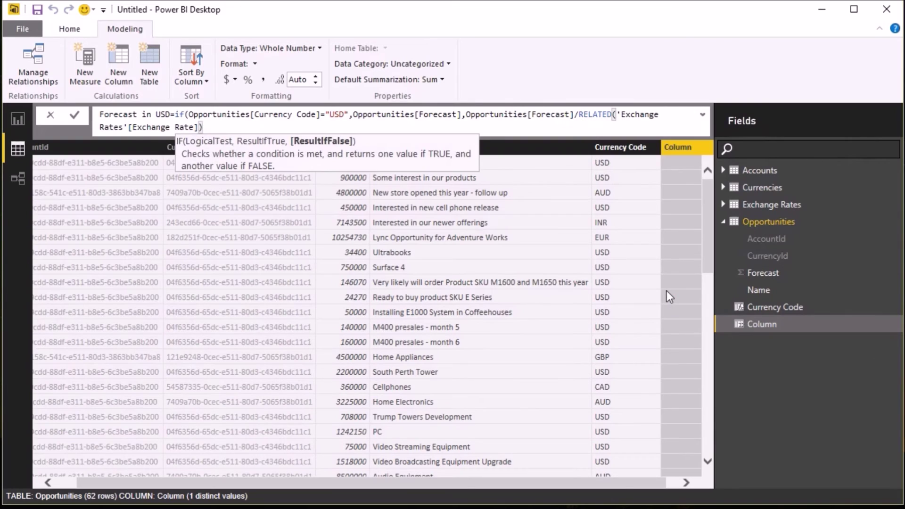
text())
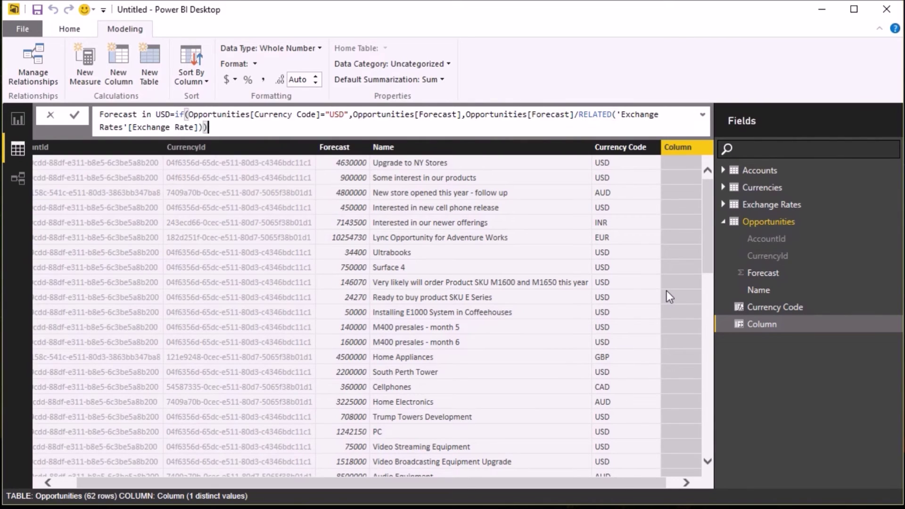
key(Return)
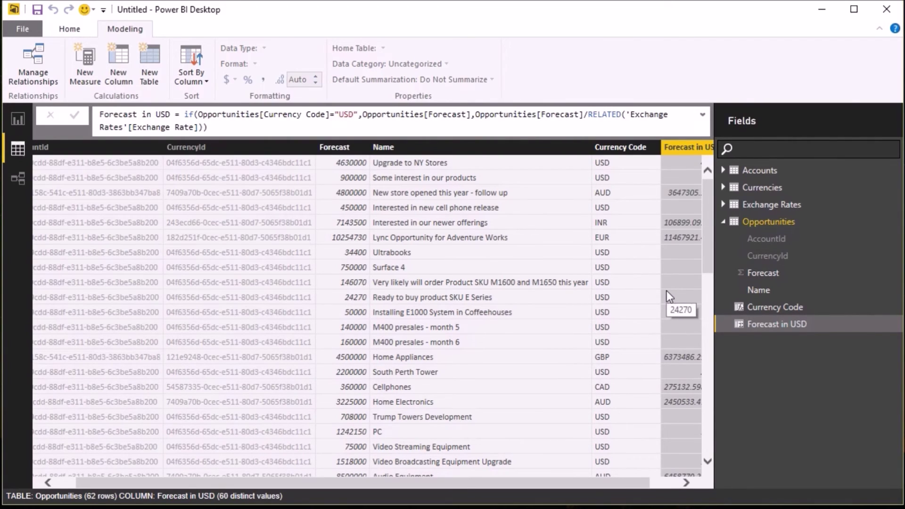
drag(622, 479, 663, 482)
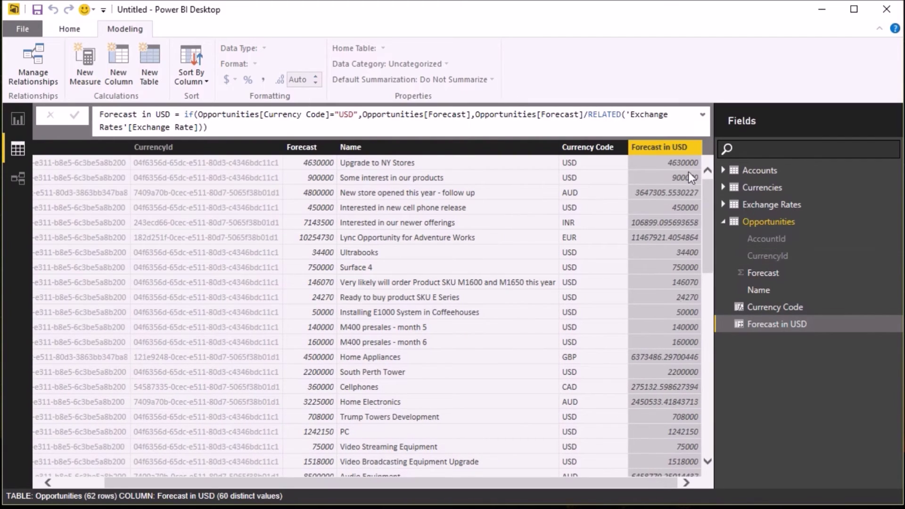
- Format Forecast in USD as $ English (United States) currency with 0 decimal places
click(662, 148)
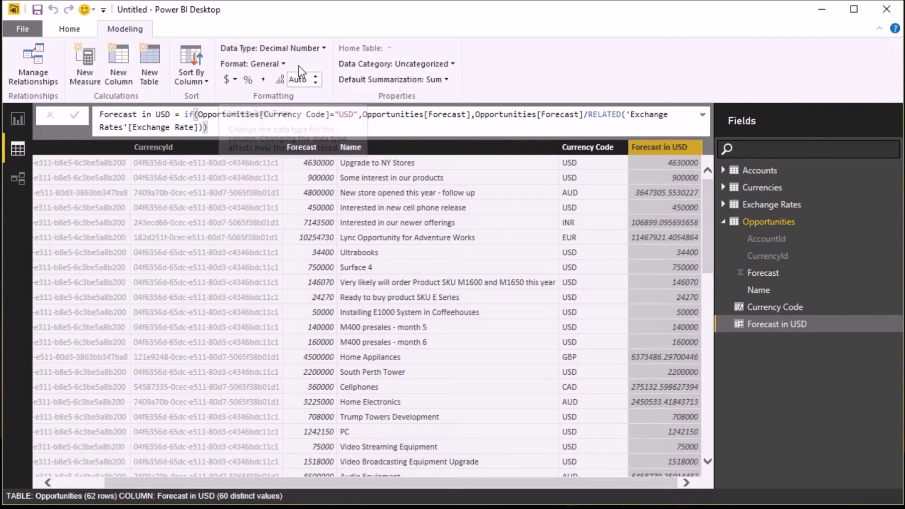
click(283, 63)
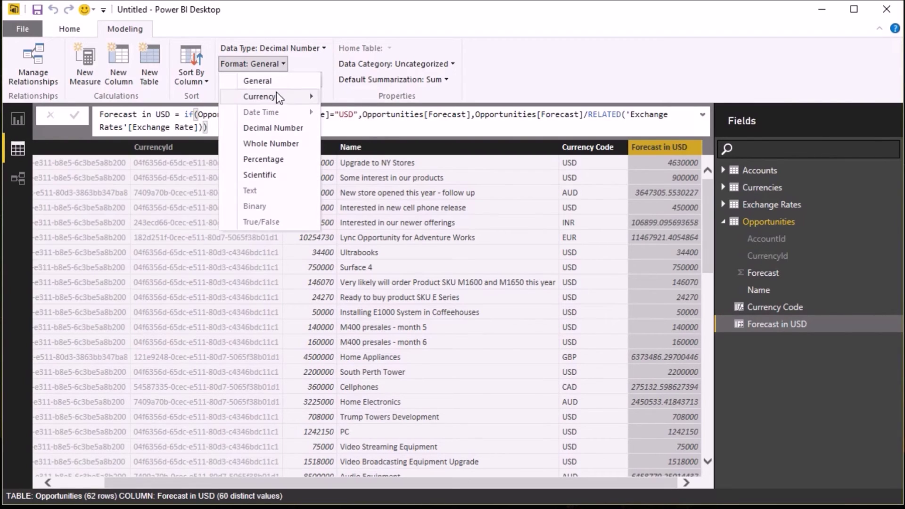
click(302, 100)
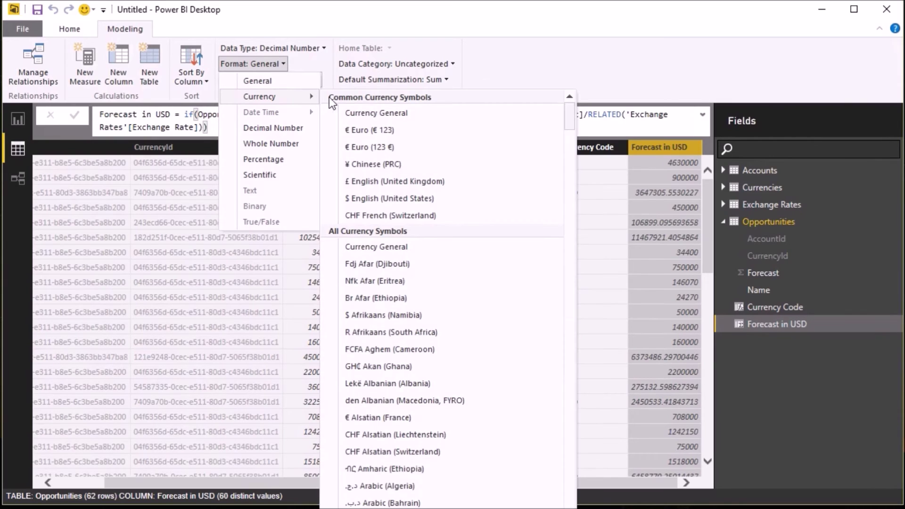
click(382, 199)
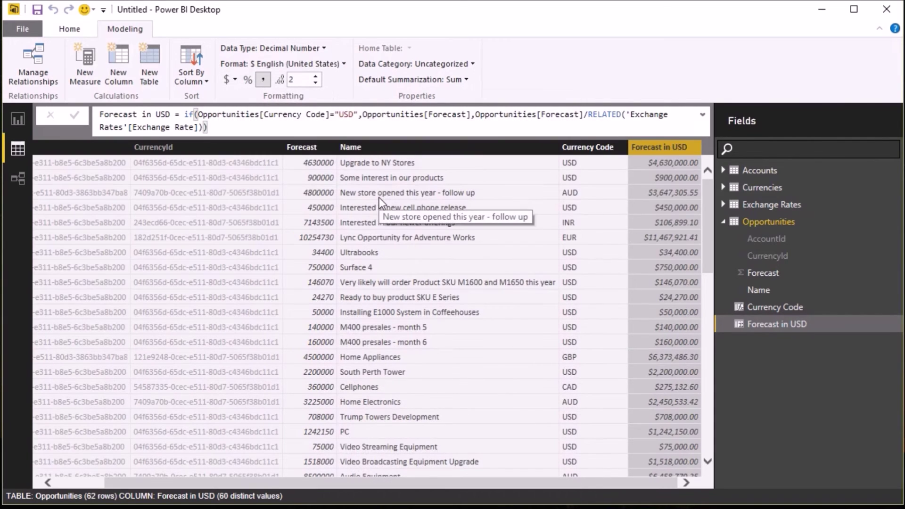
click(315, 83)
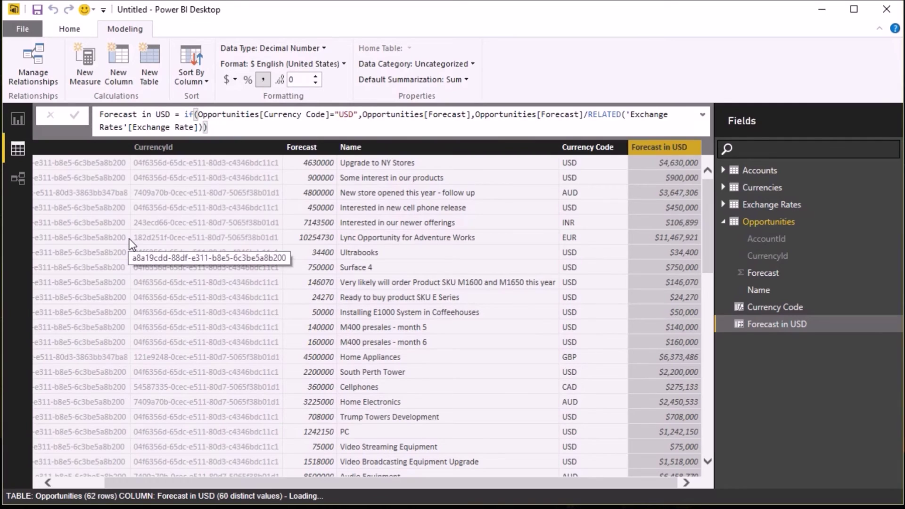
- Create the measure Total Forecast in USD = SUM(Opportunities[Forecast in USD])
click(92, 65)
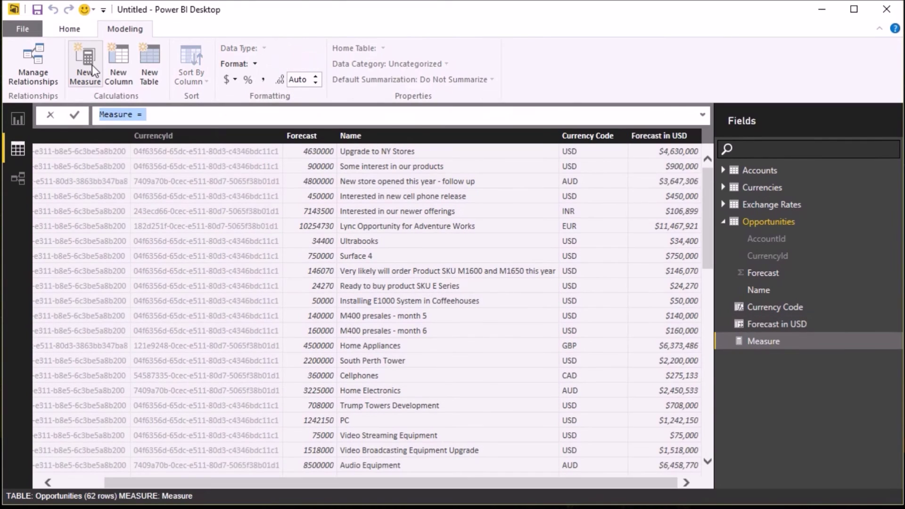
text(Total Fo)
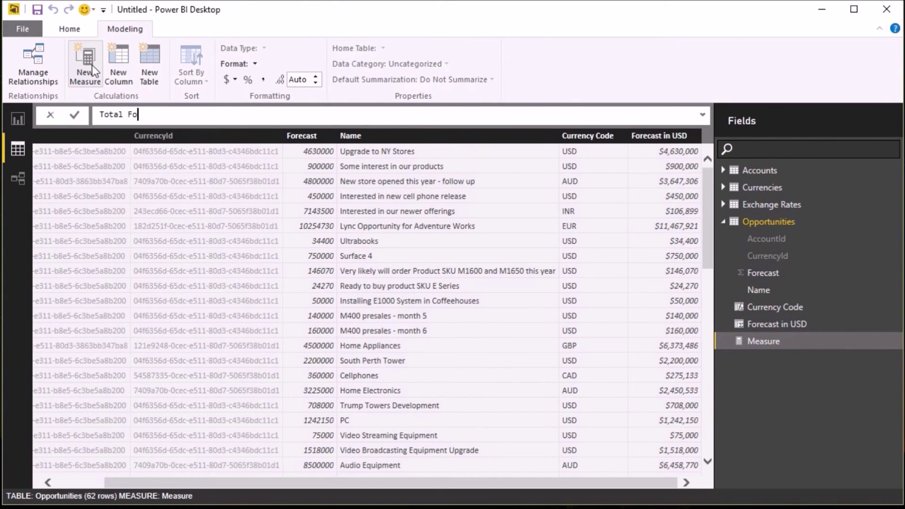
text(recast in USD=sum)
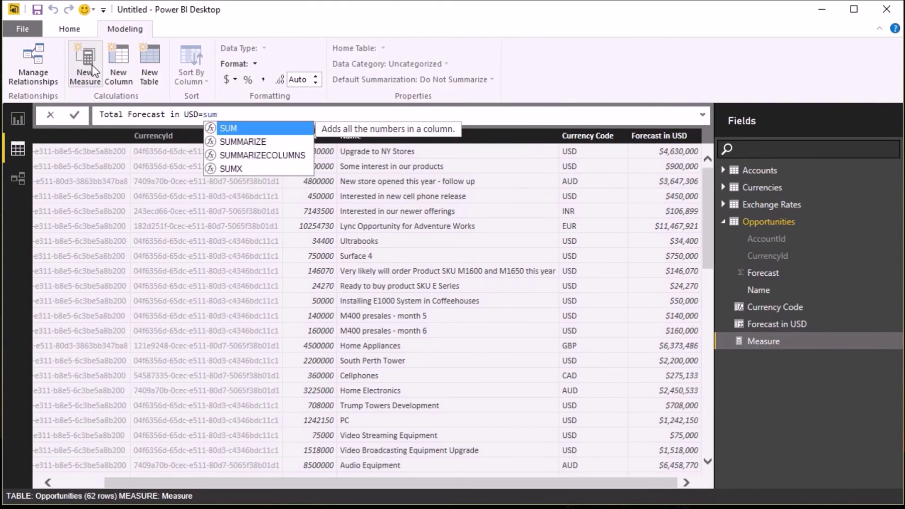
key(Tab)
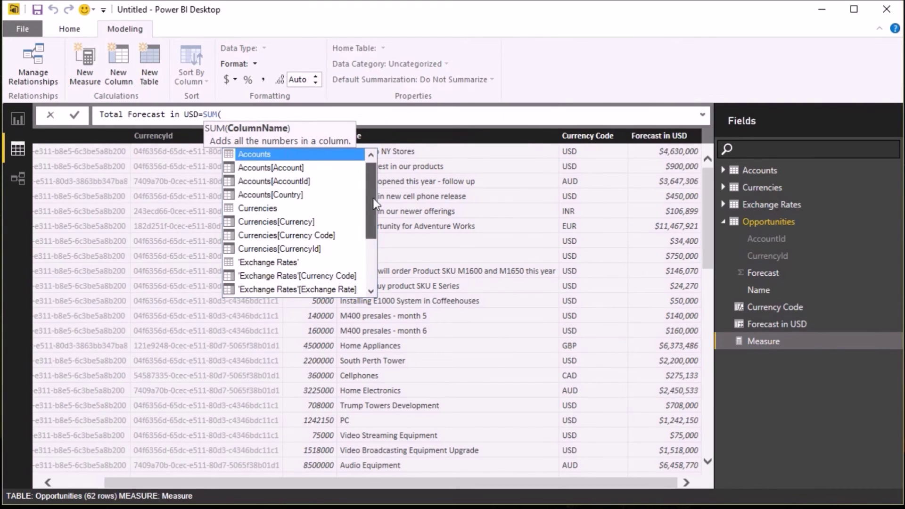
drag(372, 198, 370, 256)
double_click(341, 278)
text())
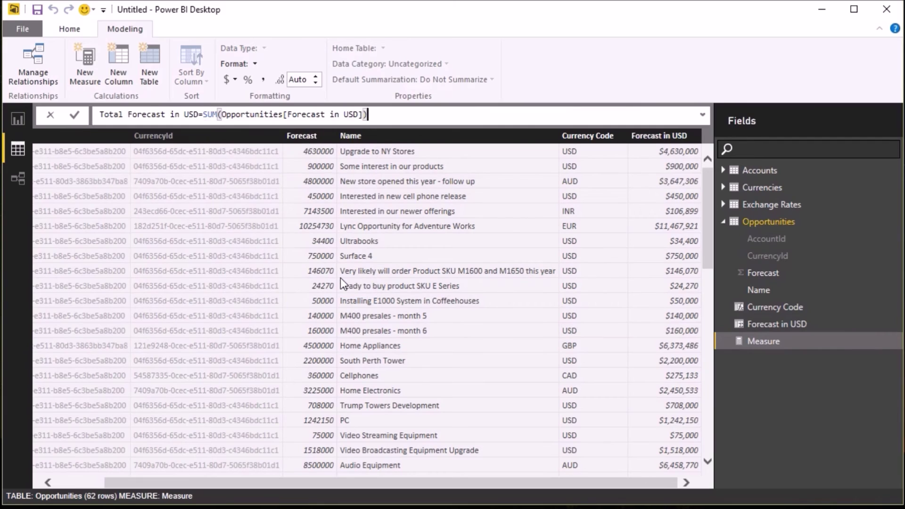
key(Return)
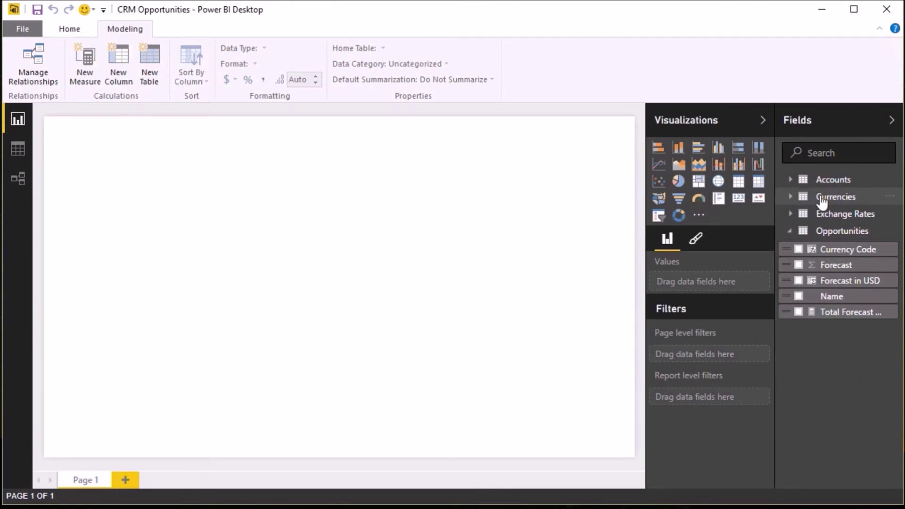
- Start a table visual listing the Account names from the Accounts table
click(791, 180)
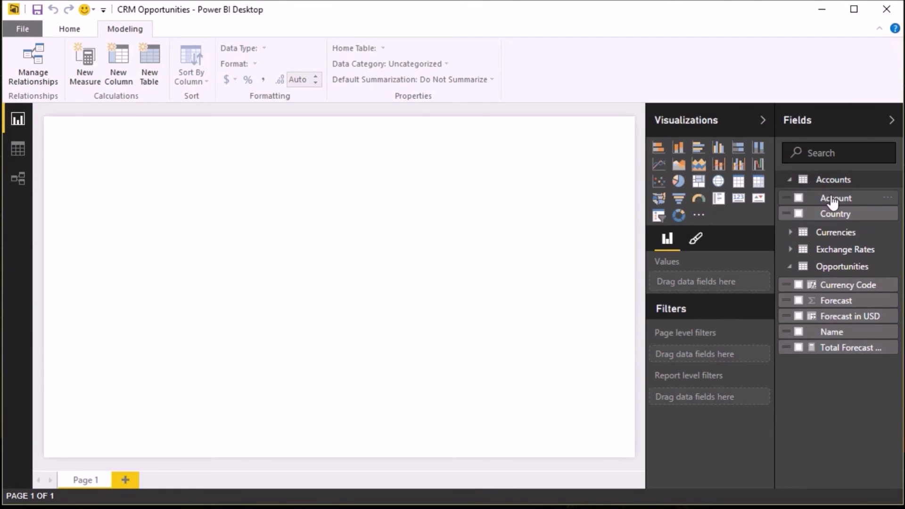
drag(833, 203, 117, 161)
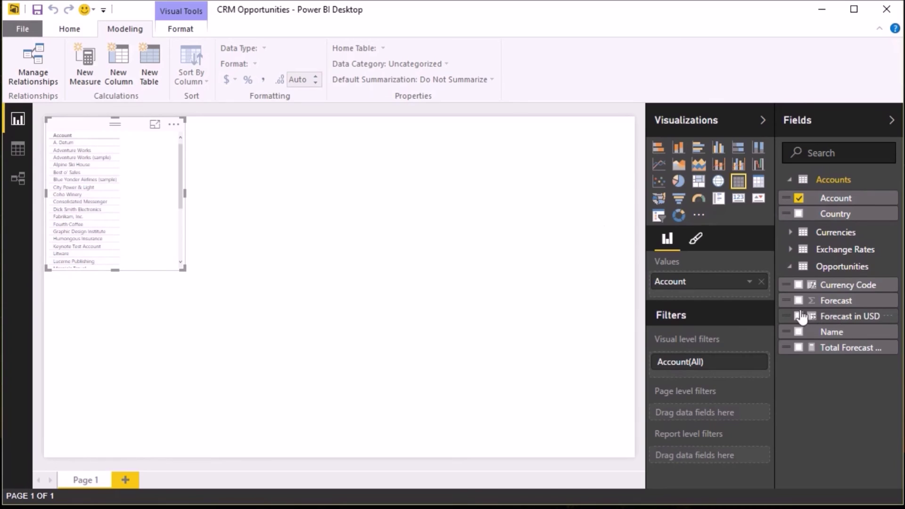
click(790, 267)
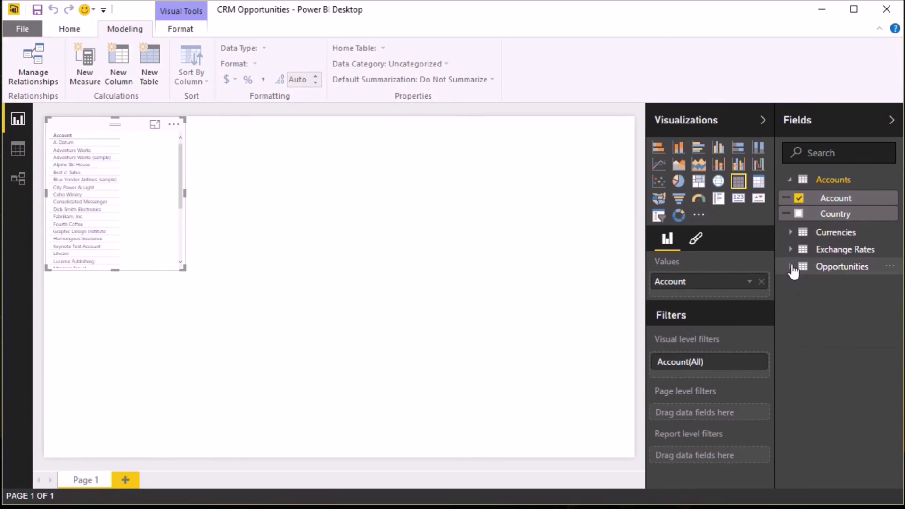
click(790, 267)
- Add Name, Currency Code, Forecast and Total Forecast in USD columns, enlarge the table, and drop Country beside it
click(799, 332)
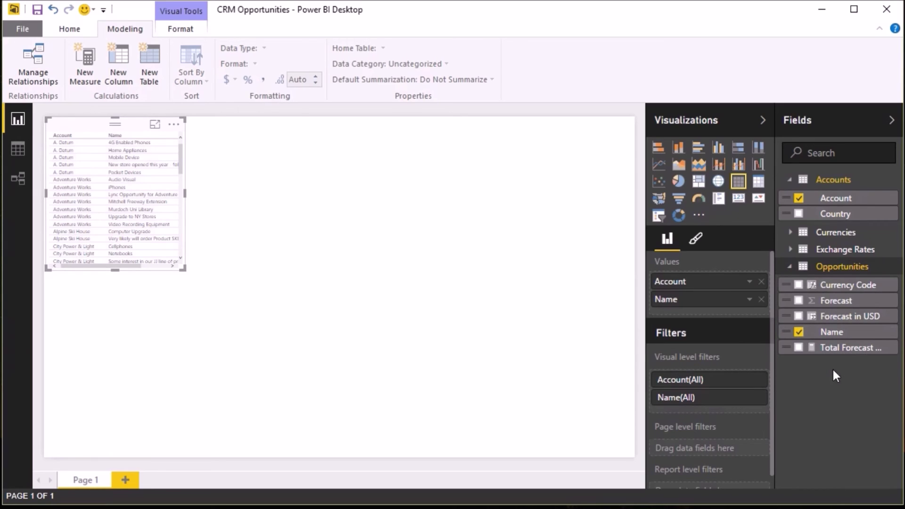
click(798, 285)
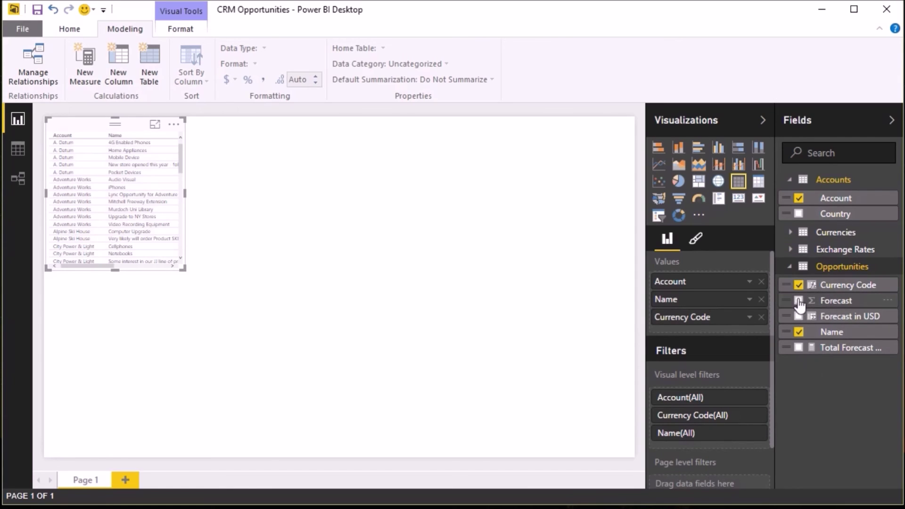
click(798, 301)
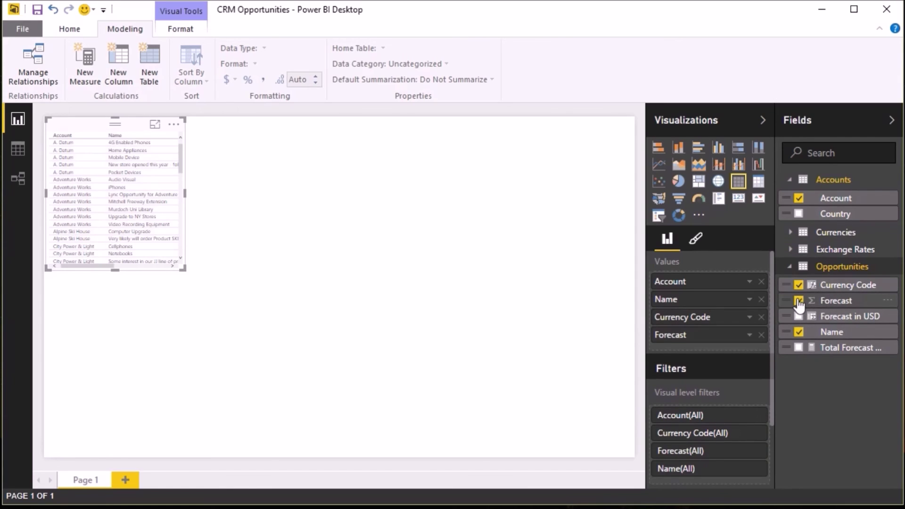
click(798, 348)
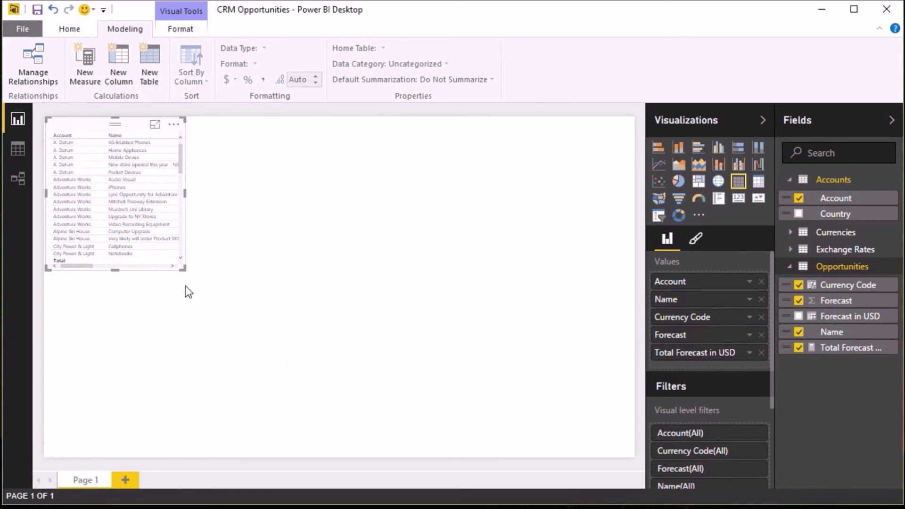
drag(183, 268, 395, 453)
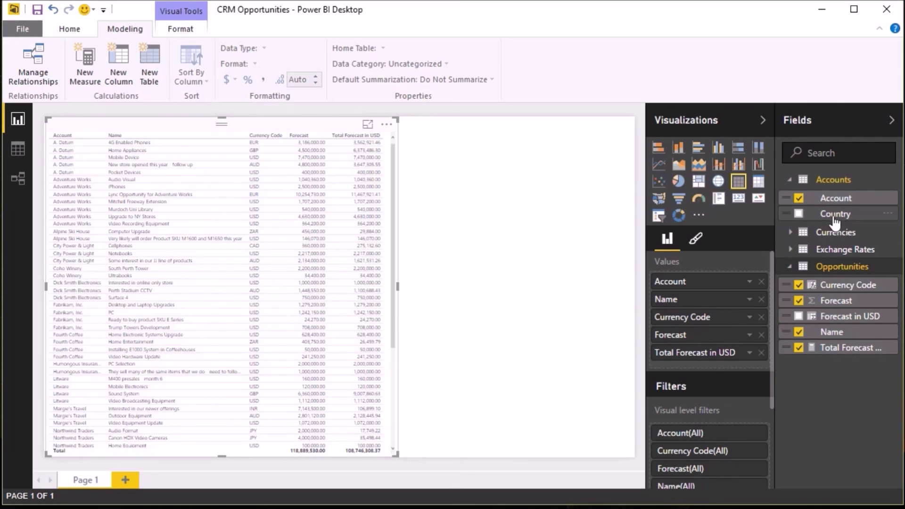
drag(829, 219, 497, 162)
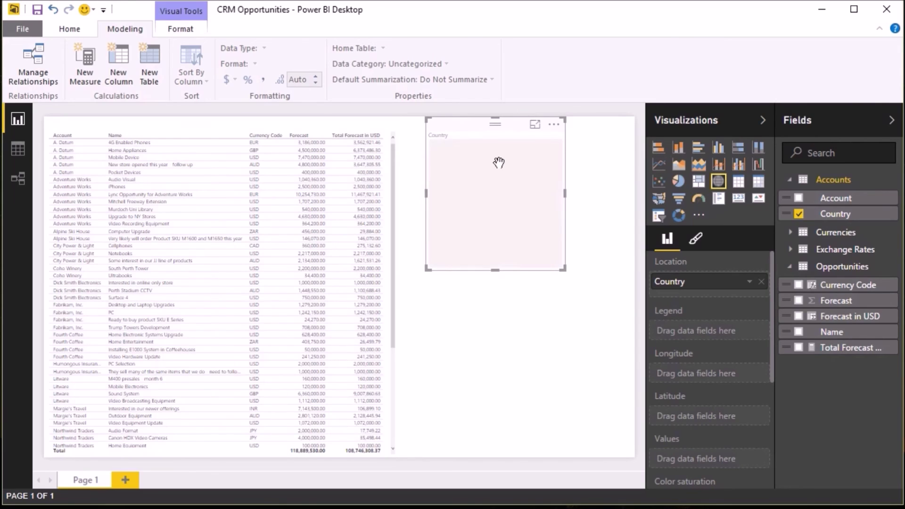
- Size the Country map bubbles by Forecast in USD and widen the map to the page's right edge
drag(843, 316, 506, 208)
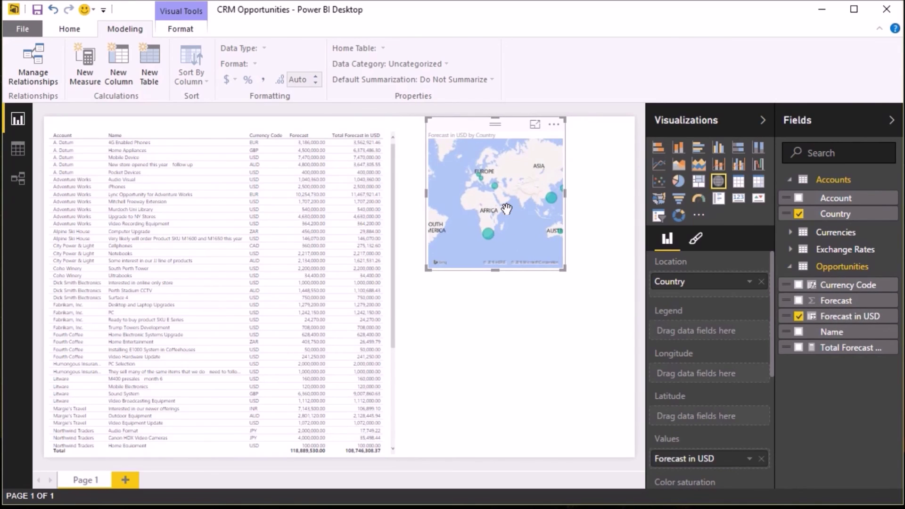
drag(484, 126, 461, 130)
drag(540, 270, 635, 308)
click(629, 310)
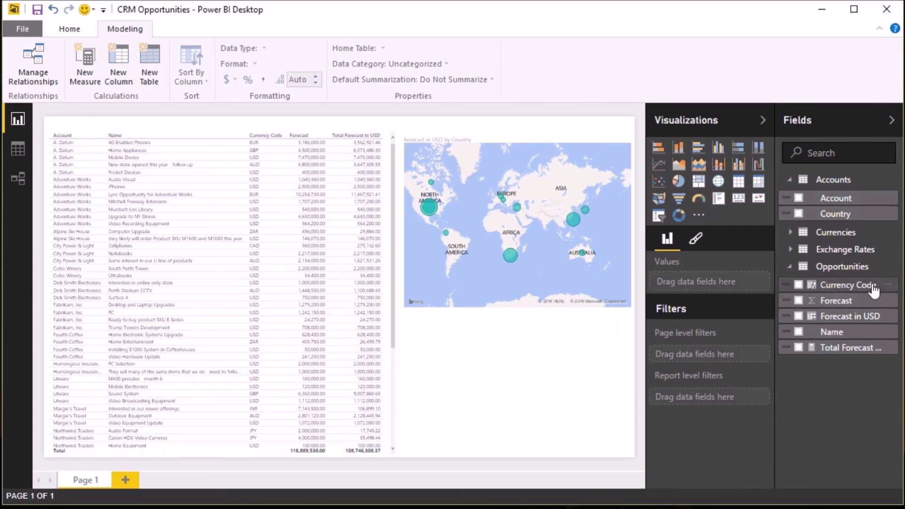
click(791, 232)
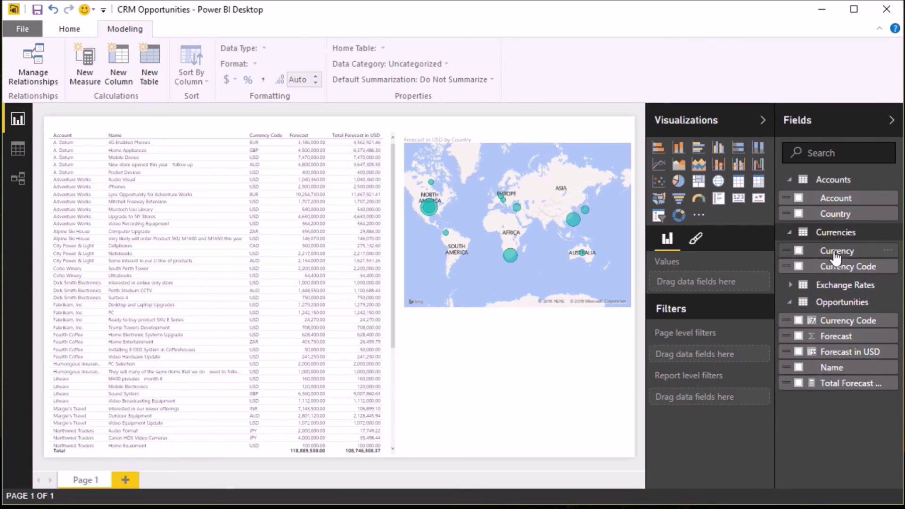
- Create a Forecast by Currency bar chart below the map
drag(831, 251, 481, 383)
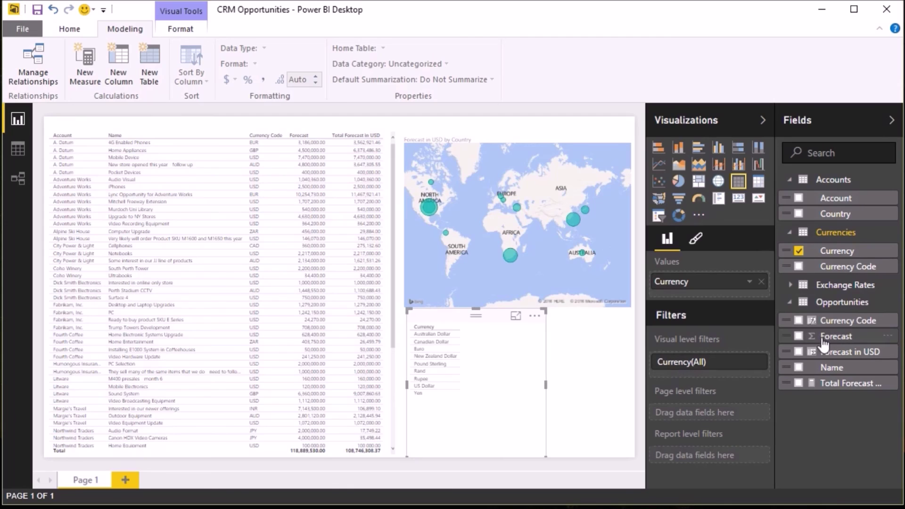
drag(842, 346, 489, 366)
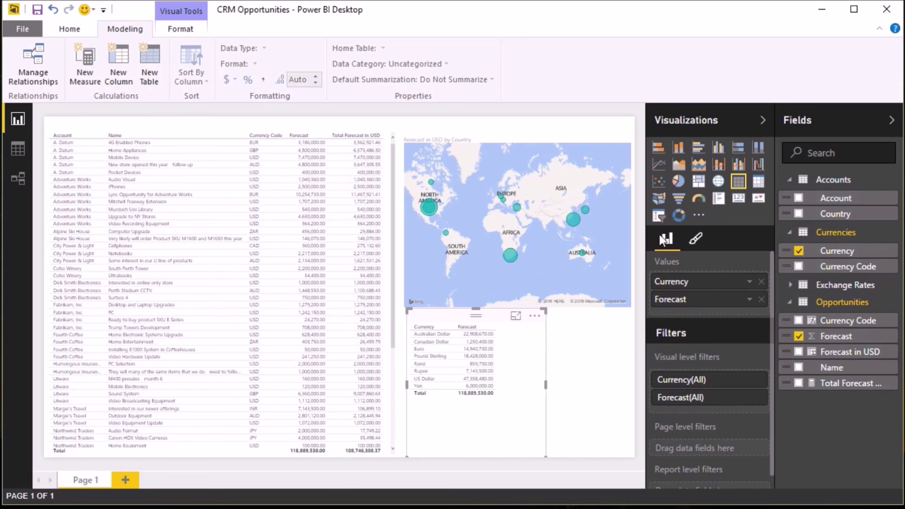
click(658, 150)
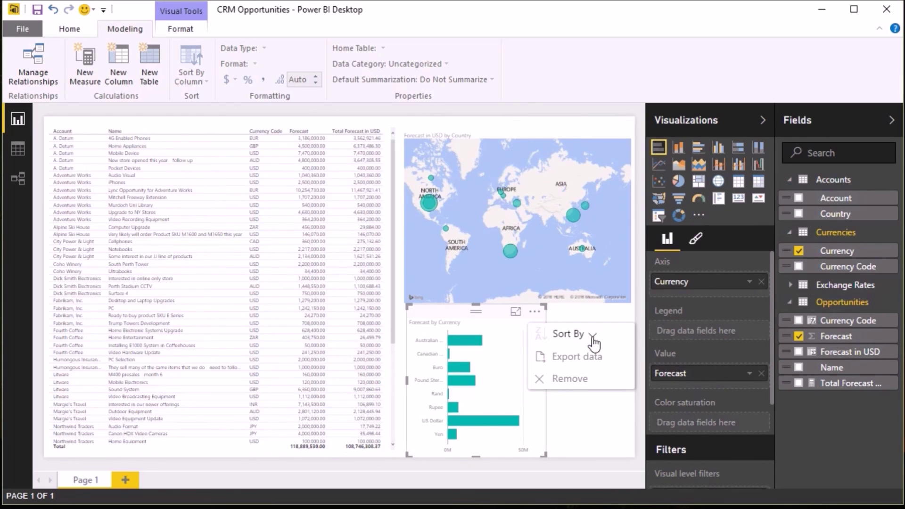
- Sort the bars by Forecast, largest first, and widen the chart to the page edge
click(592, 336)
click(551, 365)
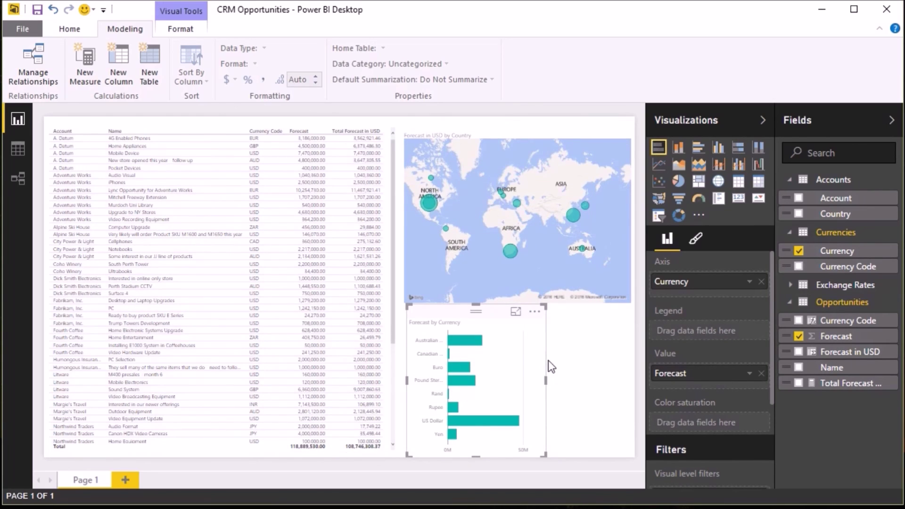
drag(544, 454, 627, 460)
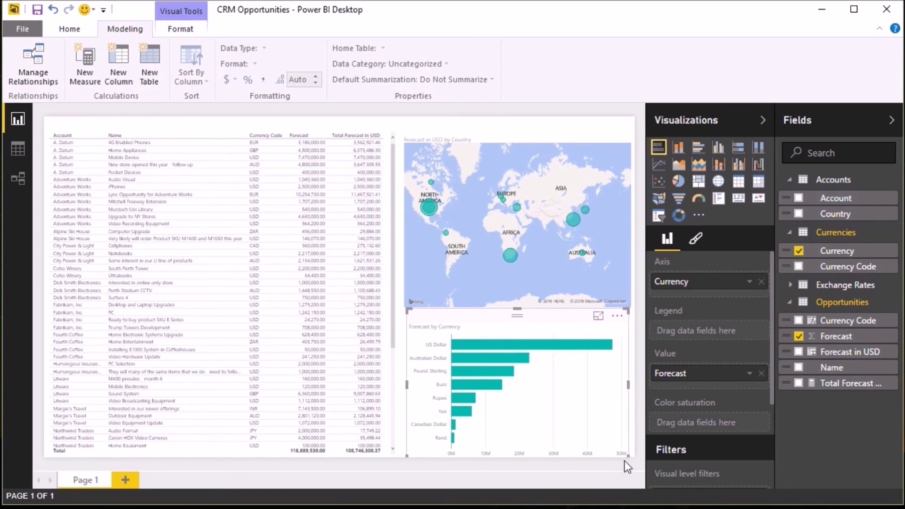
click(623, 460)
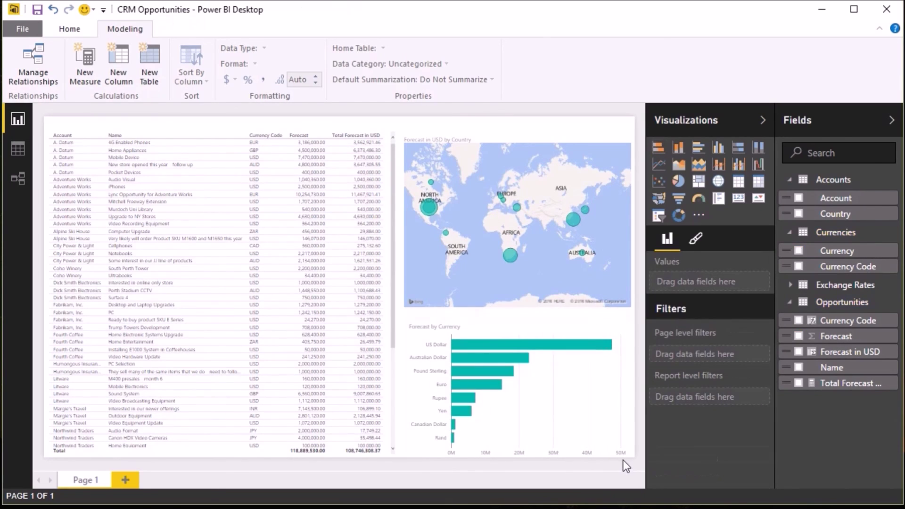
- Collapse the Fields and Visualizations panes and refresh all four data tables
click(892, 121)
click(869, 121)
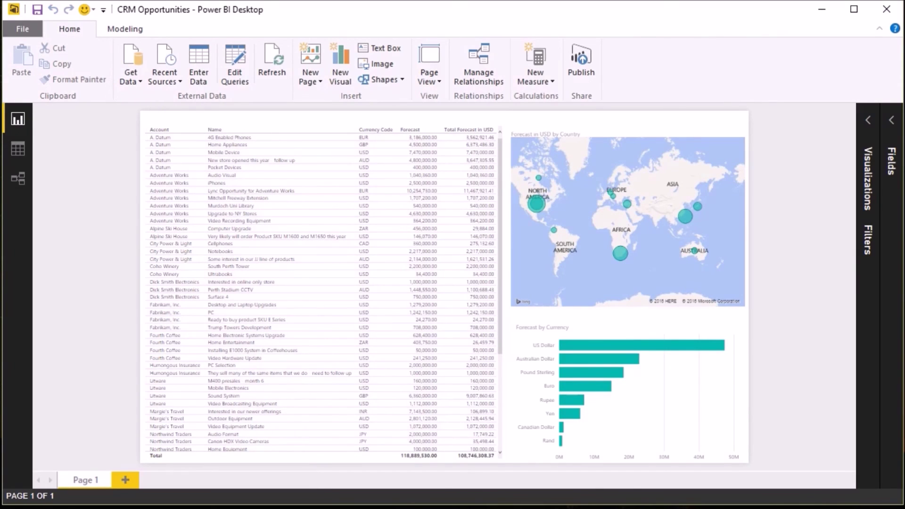
click(272, 57)
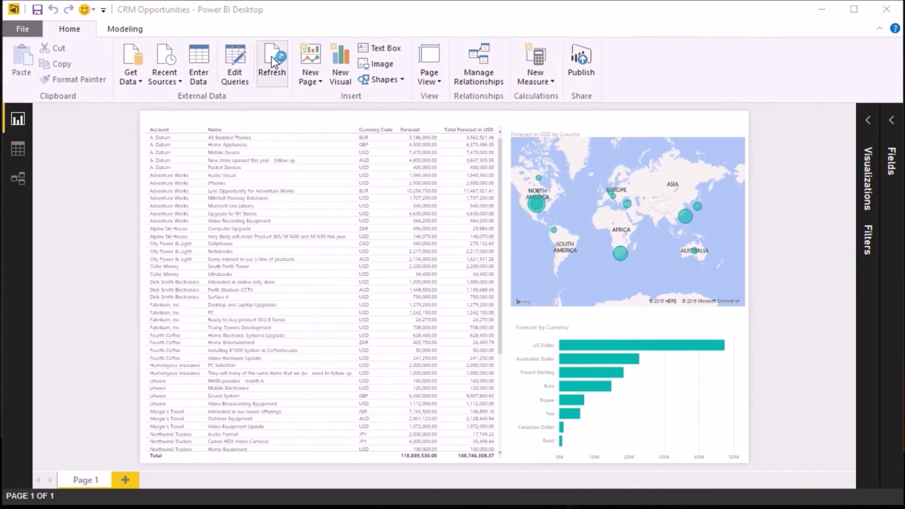